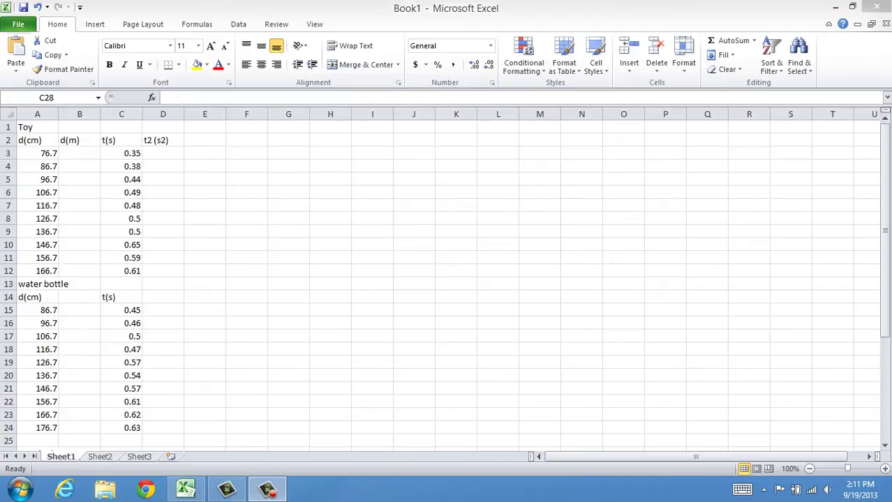
{"action": "left_click", "coordinate": [80, 154]}
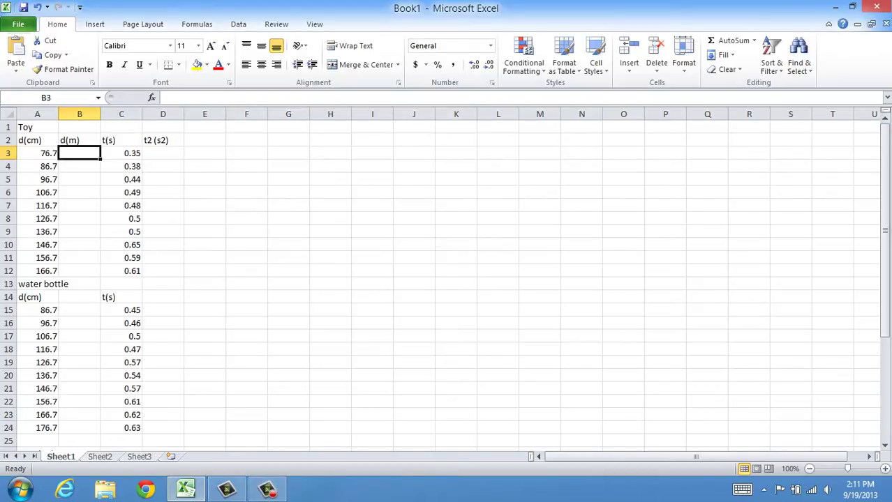
{"action": "left_click_drag", "start_coordinate": [42, 153], "coordinate": [42, 271]}
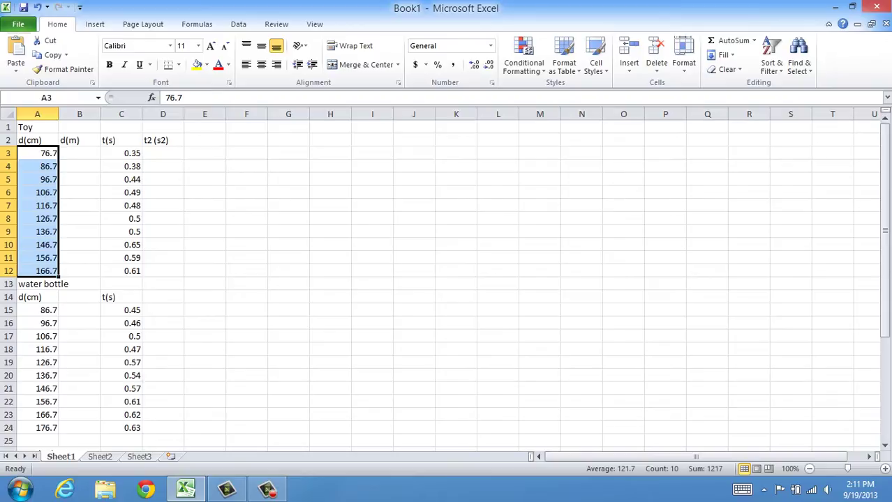
{"action": "left_click_drag", "start_coordinate": [121, 153], "coordinate": [121, 270]}
Step: Enter the first five times of the shoe table in C28:C32: 0.41, 0.45, 0.51, 0.50 and 0.59
{"action": "scroll", "coordinate": [122, 271], "scroll_direction": "down", "scroll_amount": 1}
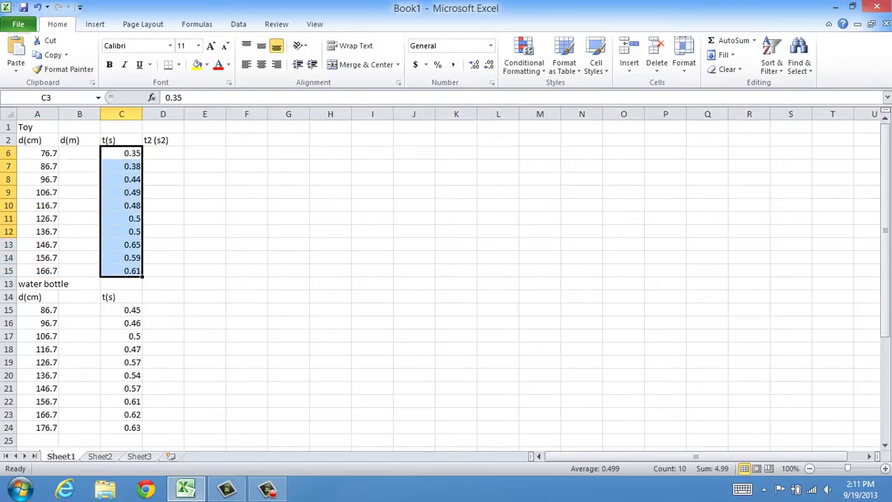
{"action": "scroll", "coordinate": [121, 271], "scroll_direction": "down", "scroll_amount": 4}
{"action": "left_click", "coordinate": [121, 284]}
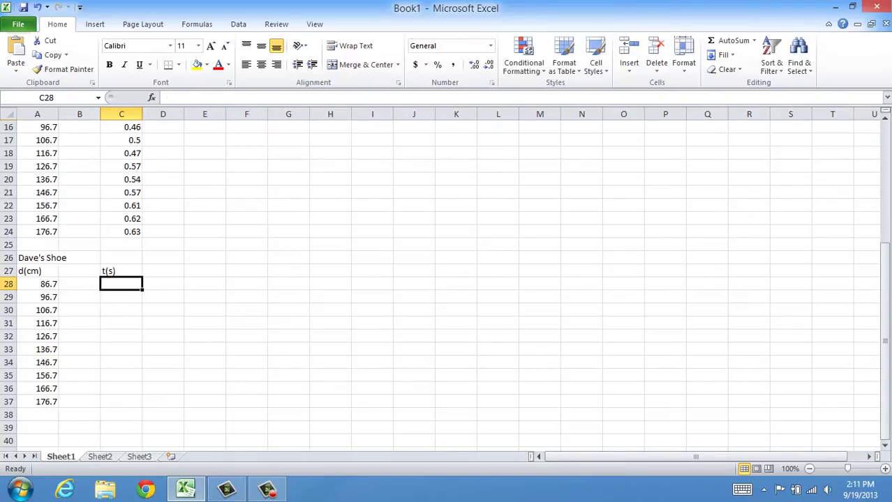
{"action": "type", "text": "0.41"}
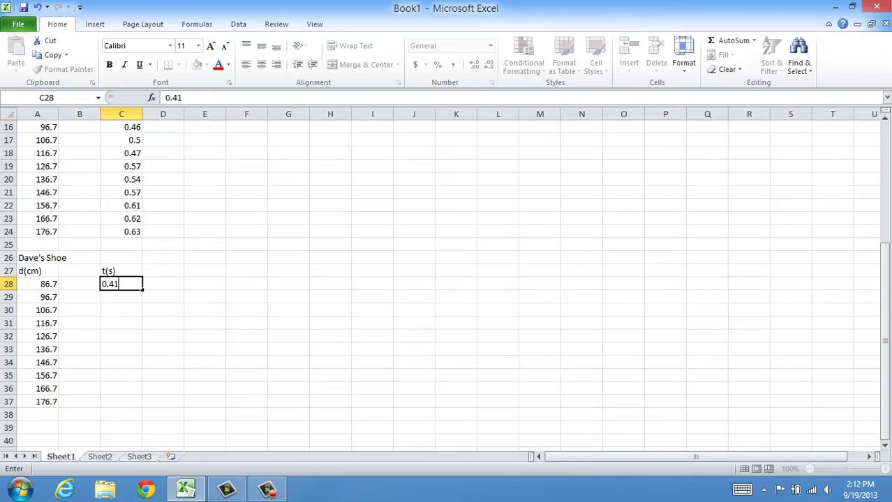
{"action": "key", "text": "Return"}
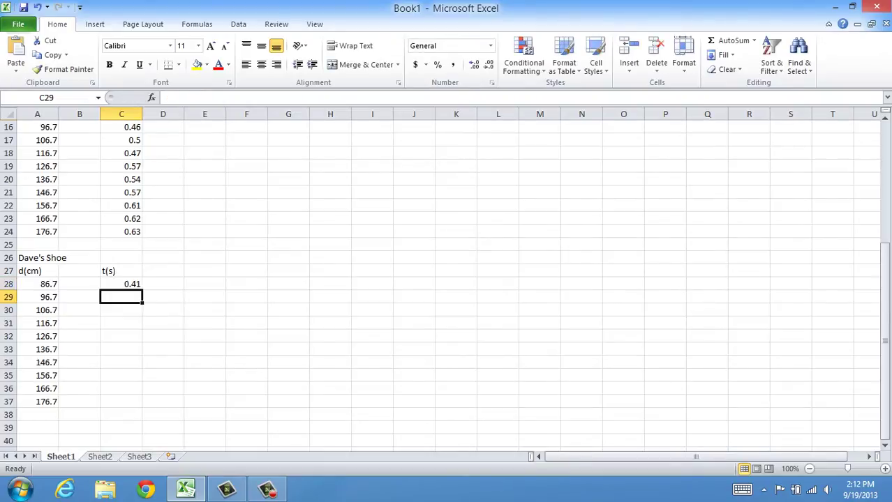
{"action": "type", "text": "0.45"}
{"action": "key", "text": "Return"}
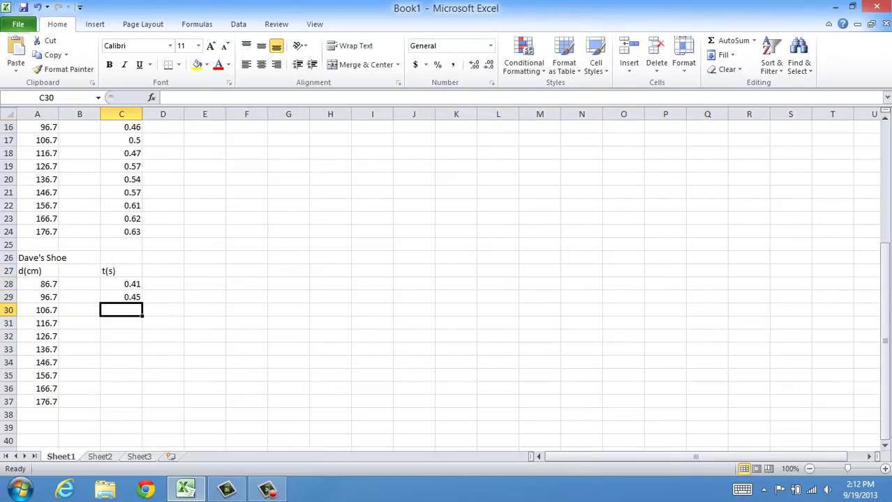
{"action": "type", "text": "0.51"}
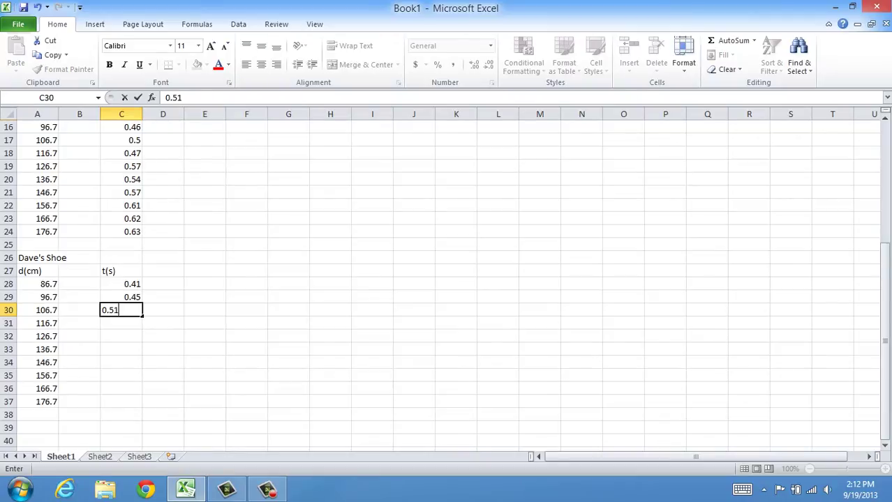
{"action": "key", "text": "Return"}
{"action": "type", "text": "0.50"}
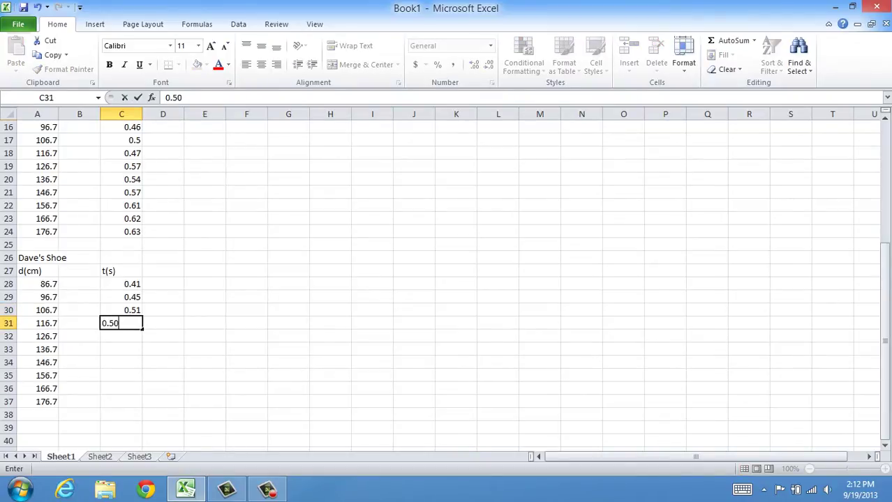
{"action": "key", "text": "Return"}
{"action": "type", "text": "0.59"}
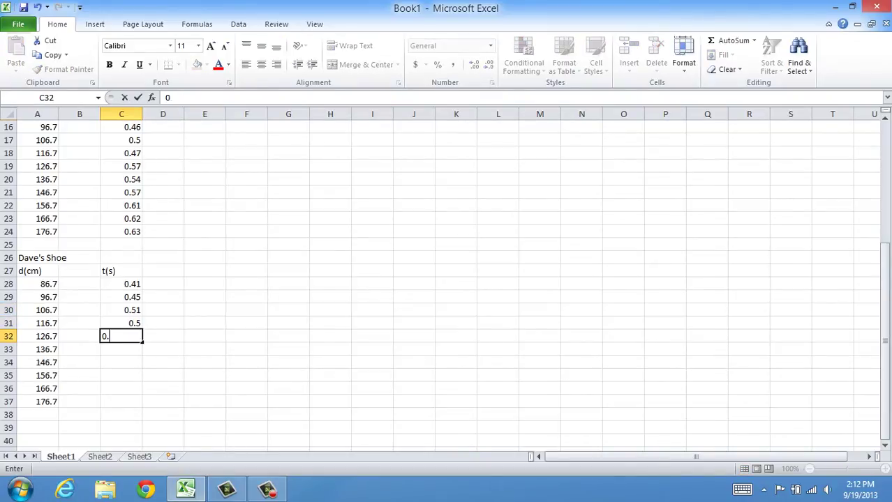
{"action": "key", "text": "Return"}
Step: Complete the shoe table's times in C33:C37 with 0.58, 0.57, 0.62, 0.67 and 0.62
{"action": "type", "text": "0.58"}
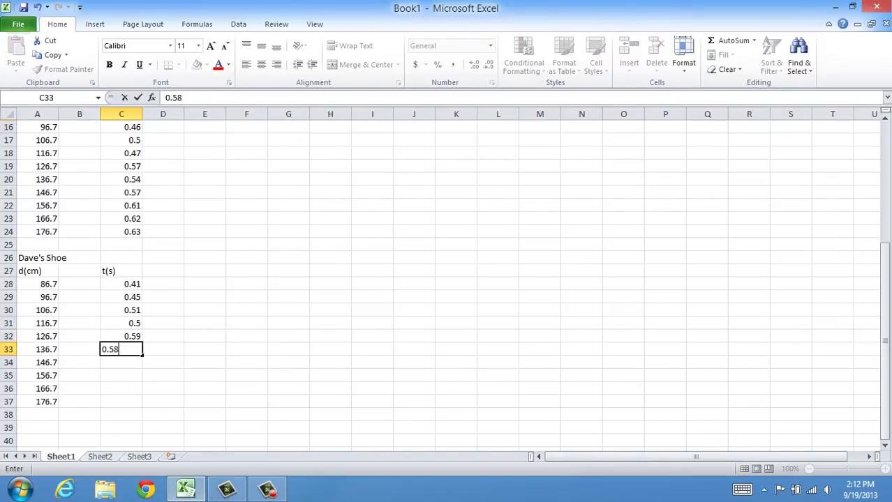
{"action": "key", "text": "Return"}
{"action": "type", "text": "0.57"}
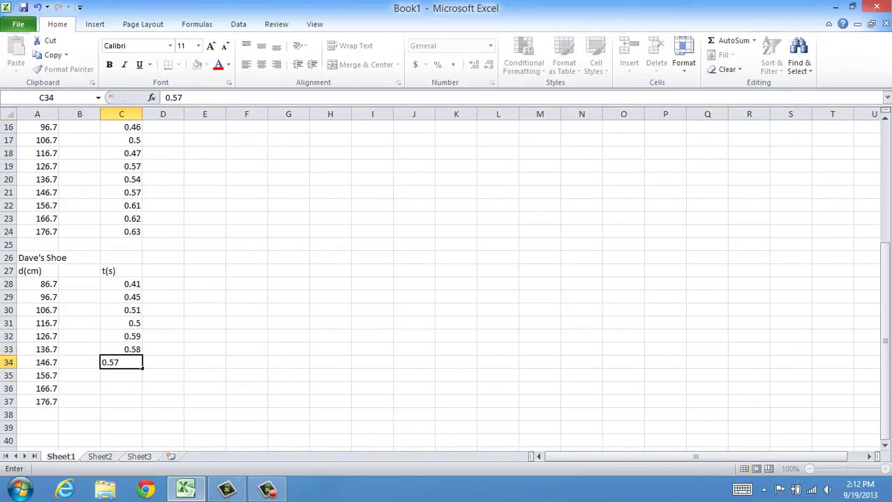
{"action": "key", "text": "Return"}
{"action": "type", "text": "0.62"}
{"action": "key", "text": "Return"}
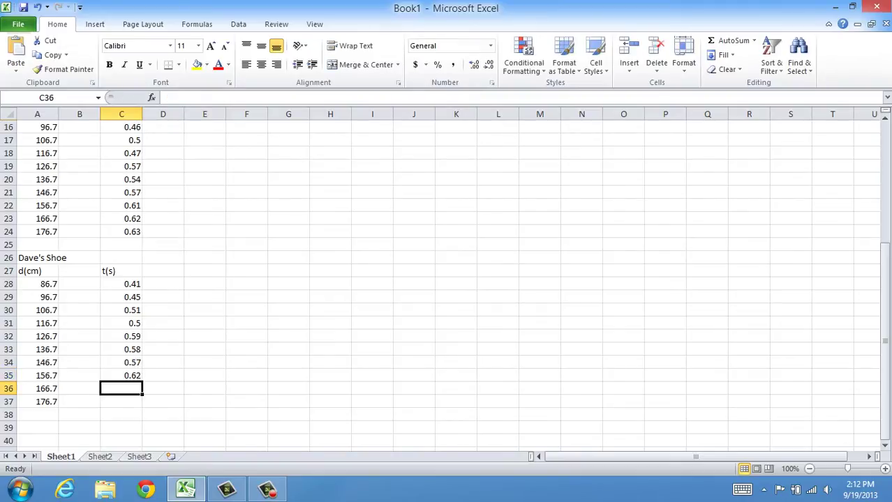
{"action": "type", "text": "0.67"}
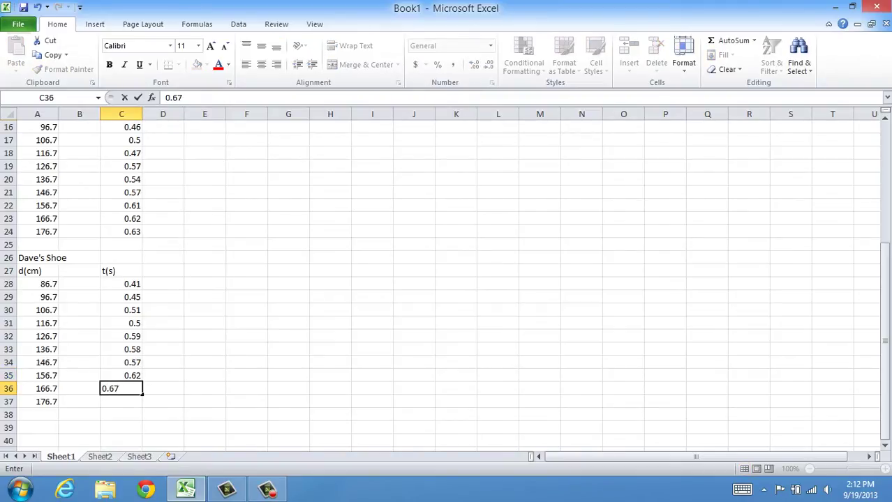
{"action": "key", "text": "Return"}
{"action": "type", "text": "0."}
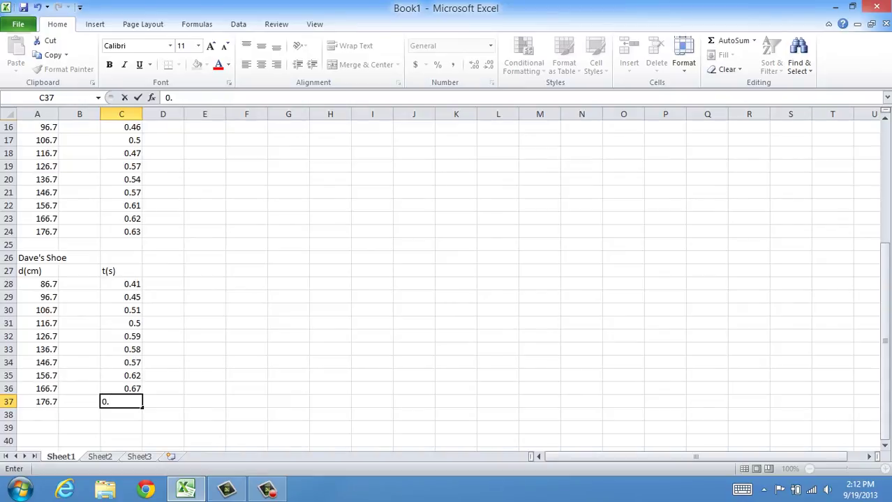
{"action": "type", "text": "62"}
{"action": "key", "text": "Return"}
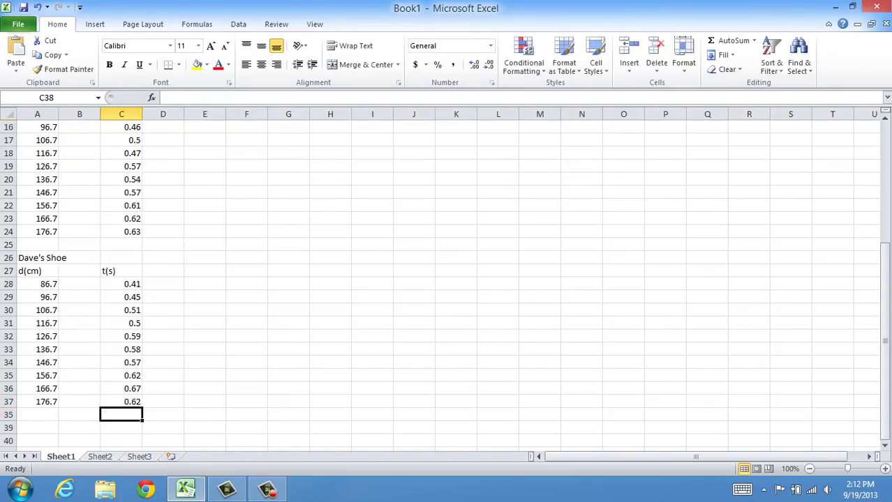
Step: Convert the toy's first distance to metres in B3 with the formula =A3/100
{"action": "scroll", "coordinate": [447, 279], "scroll_direction": "up", "scroll_amount": 5}
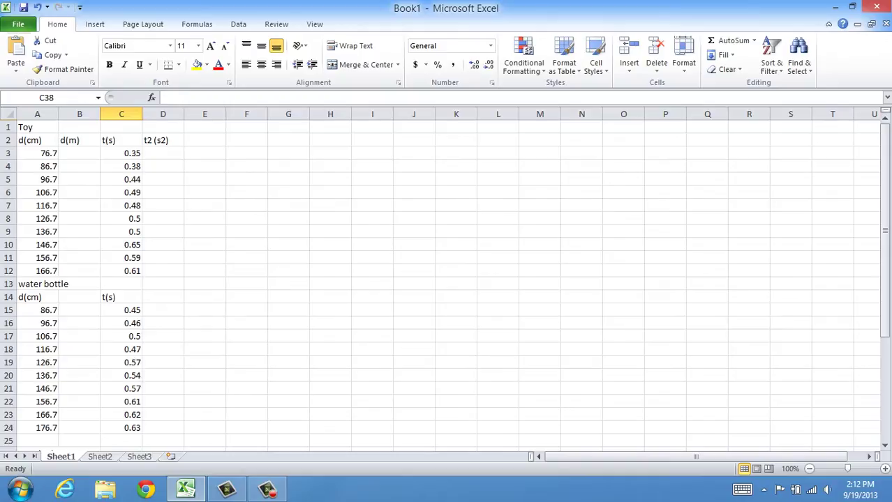
{"action": "left_click", "coordinate": [80, 154]}
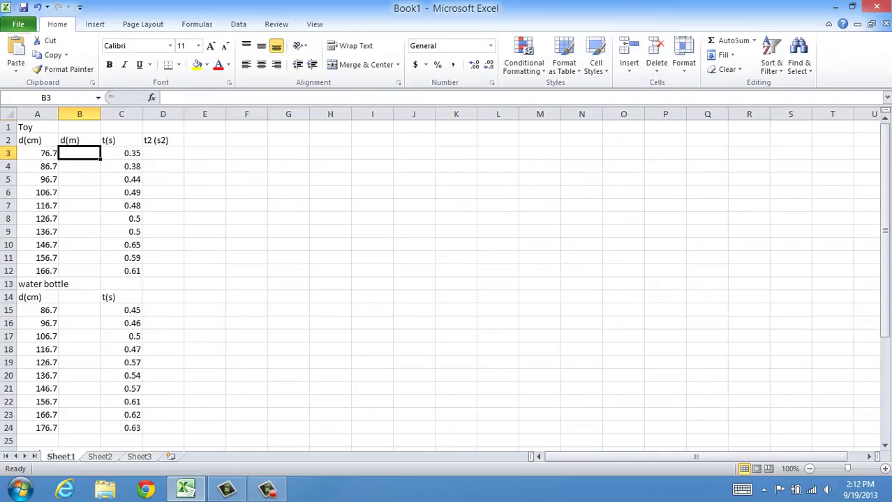
{"action": "left_click", "coordinate": [80, 179]}
{"action": "left_click", "coordinate": [80, 153]}
{"action": "type", "text": "="}
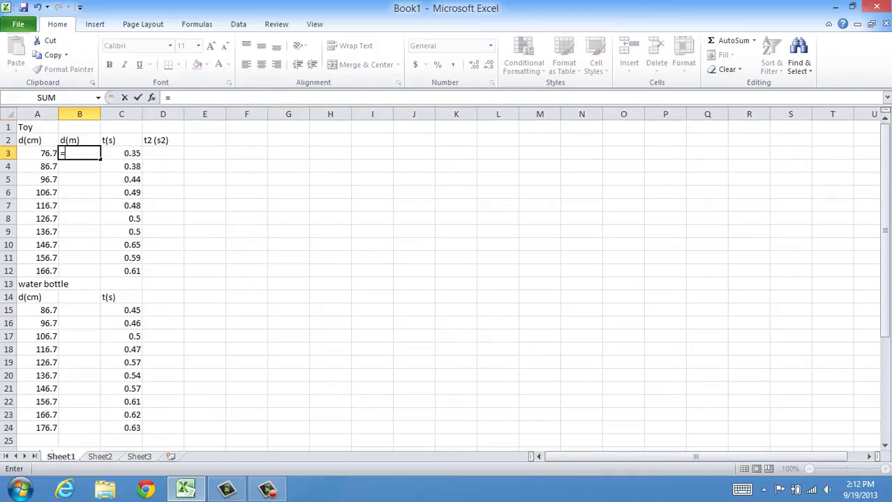
{"action": "left_click", "coordinate": [57, 153]}
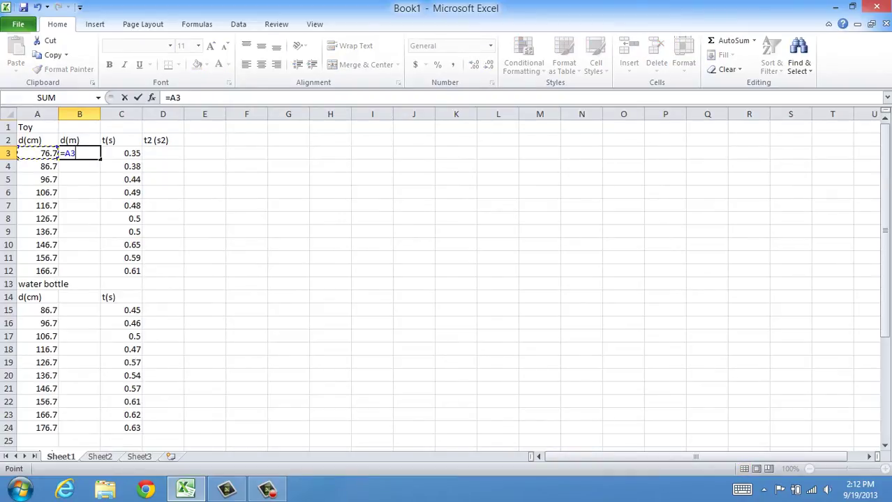
{"action": "type", "text": "/100"}
{"action": "key", "text": "Return"}
Step: Fill the metre conversion formula from B3 down column B through row 37
{"action": "left_click", "coordinate": [79, 154]}
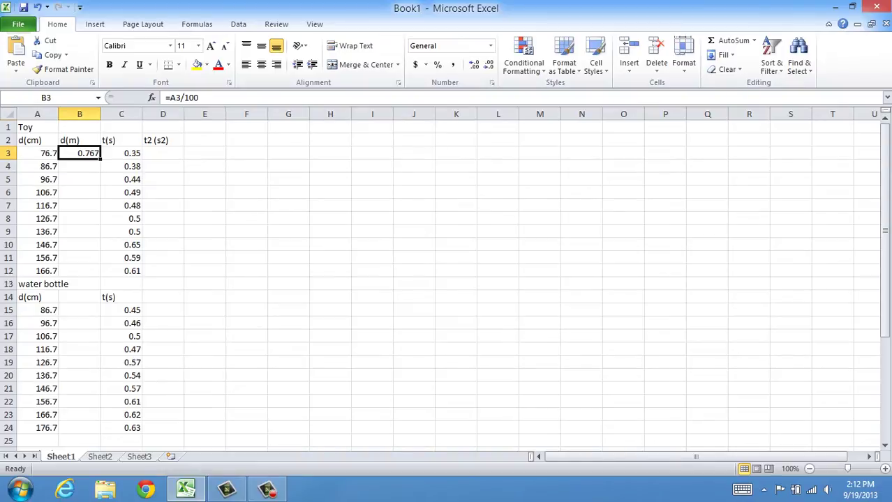
{"action": "left_click_drag", "start_coordinate": [100, 159], "coordinate": [101, 276]}
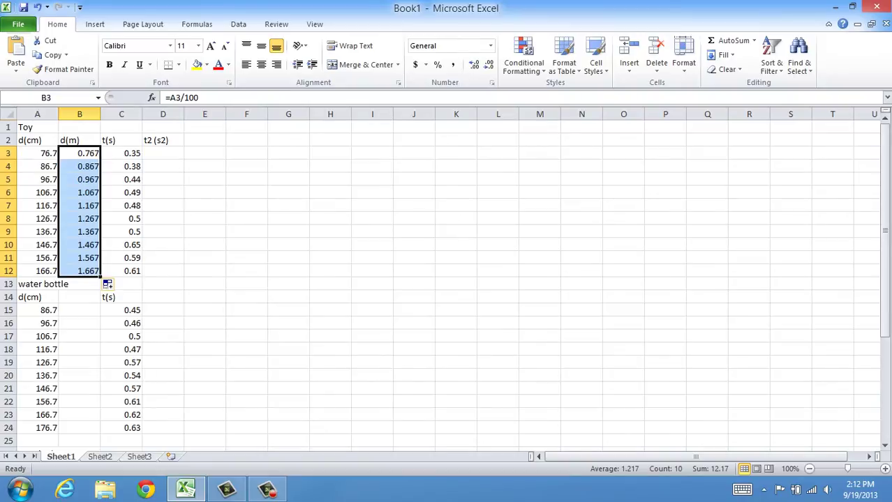
{"action": "key", "text": "ctrl+z"}
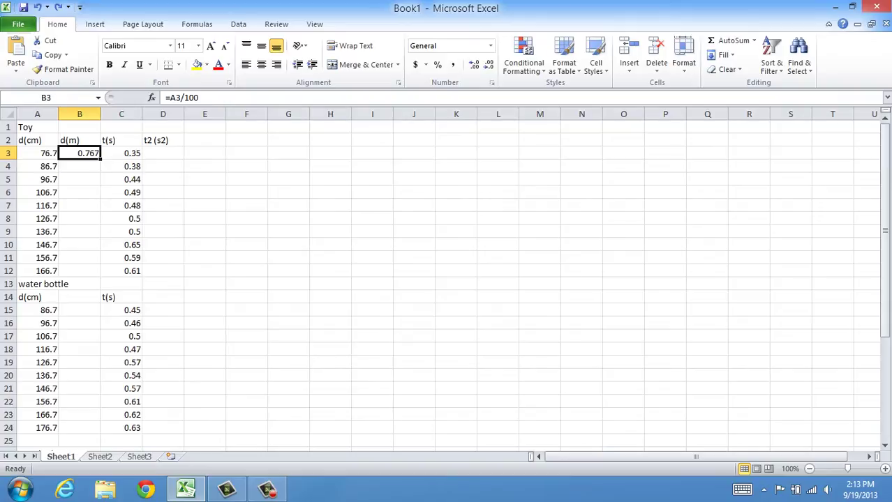
{"action": "left_click_drag", "start_coordinate": [100, 159], "coordinate": [100, 273]}
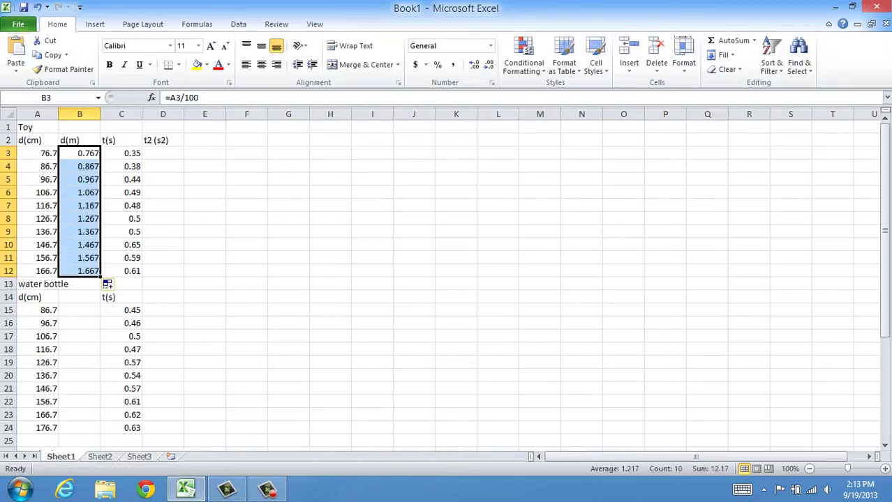
{"action": "scroll", "coordinate": [101, 273], "scroll_direction": "down", "scroll_amount": 1}
{"action": "left_click_drag", "start_coordinate": [101, 238], "coordinate": [100, 419]}
Step: Clear the stray conversion formulas from B26 and B27 beside the shoe table's title and header
{"action": "left_click", "coordinate": [80, 271]}
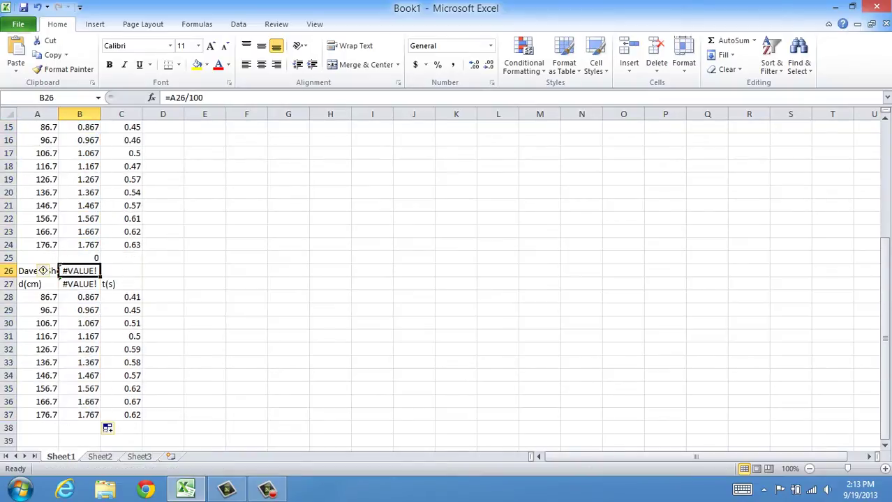
{"action": "key", "text": "Delete"}
{"action": "key", "text": "Down"}
{"action": "key", "text": "Delete"}
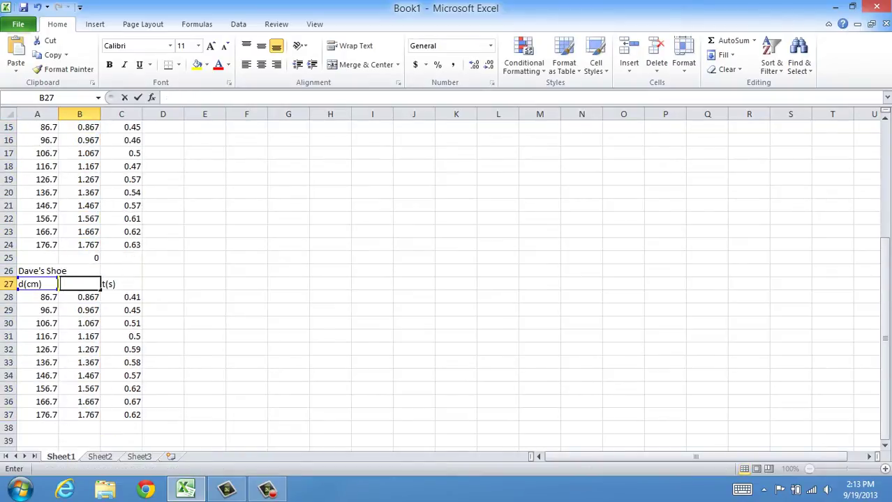
{"action": "key", "text": "Down"}
Step: Clear the stray conversion formulas from B13 and B14 beside the water bottle title and header
{"action": "scroll", "coordinate": [447, 279], "scroll_direction": "up", "scroll_amount": 5}
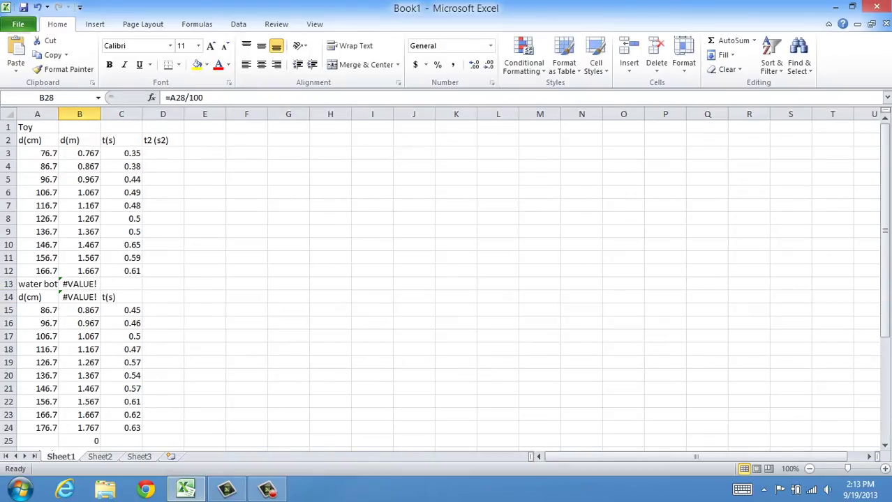
{"action": "left_click", "coordinate": [79, 284]}
{"action": "key", "text": "Delete"}
{"action": "key", "text": "Down"}
{"action": "key", "text": "Delete"}
{"action": "key", "text": "Down"}
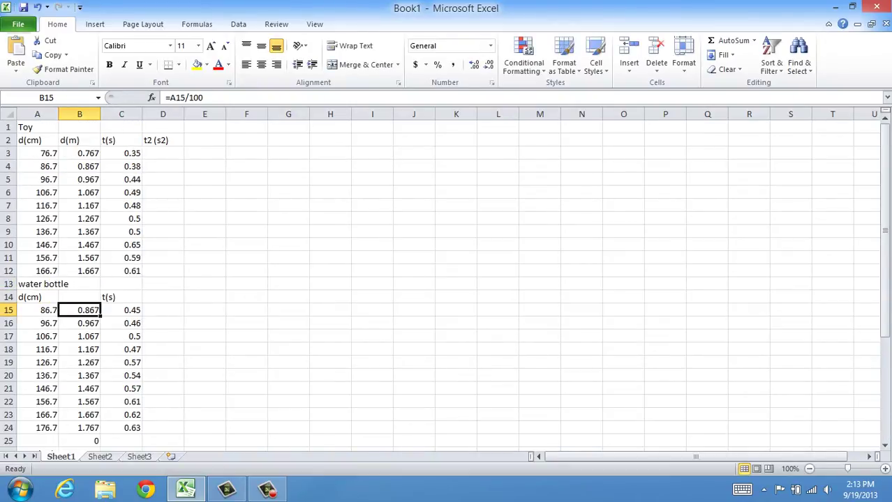
Step: Square the toy's first time in D3 with =C3^2 and fill the formula down column D through row 37
{"action": "scroll", "coordinate": [447, 279], "scroll_direction": "down", "scroll_amount": 1}
{"action": "scroll", "coordinate": [447, 279], "scroll_direction": "up", "scroll_amount": 1}
{"action": "left_click", "coordinate": [163, 153]}
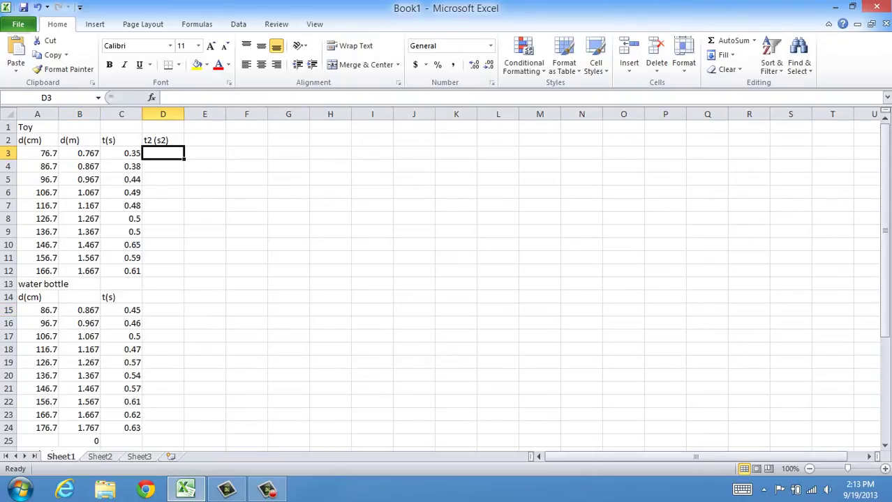
{"action": "type", "text": "="}
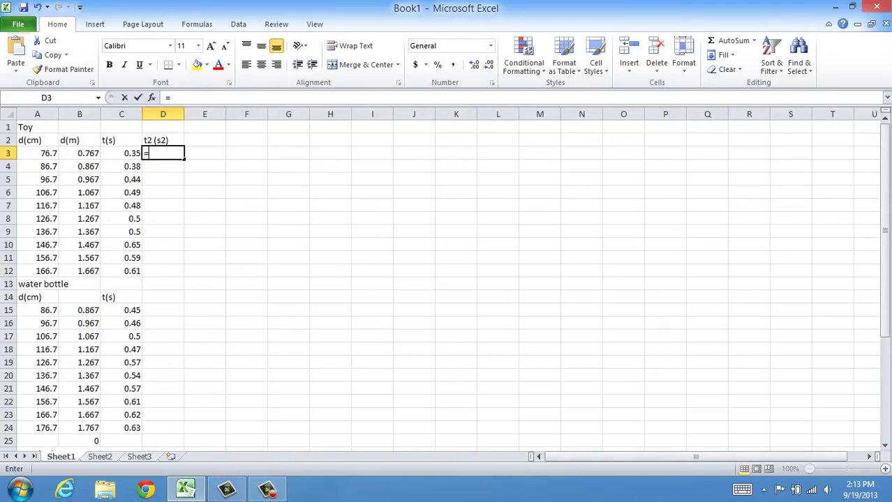
{"action": "key", "text": "Left"}
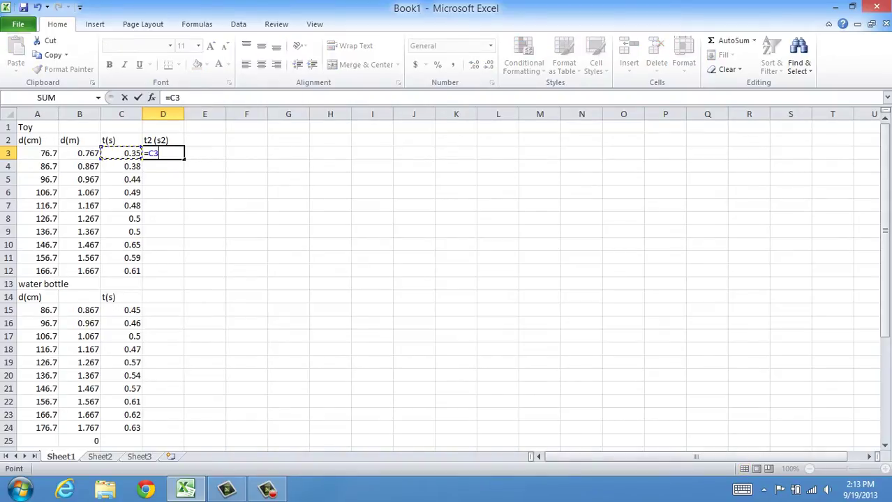
{"action": "type", "text": "^2"}
{"action": "key", "text": "Return"}
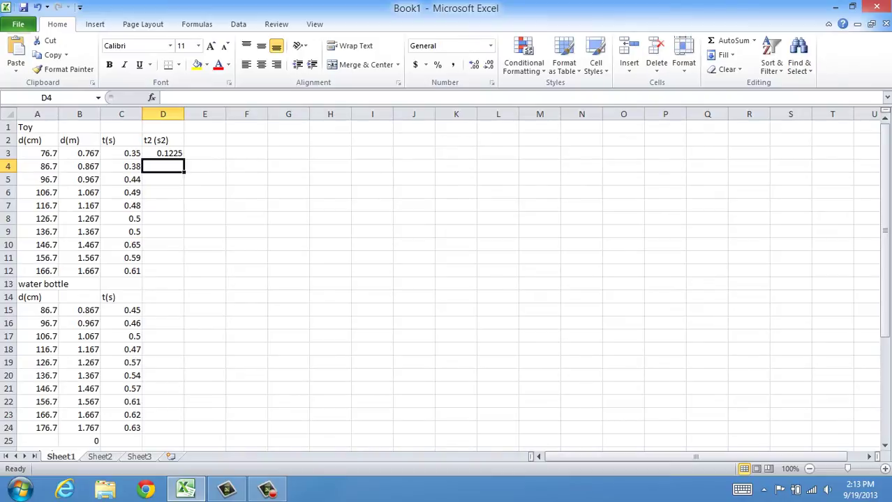
{"action": "left_click", "coordinate": [163, 153]}
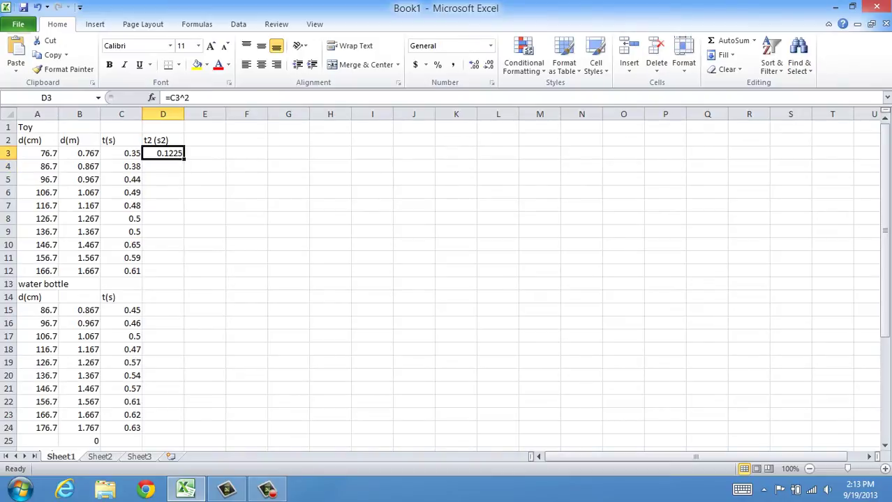
{"action": "left_click_drag", "start_coordinate": [185, 159], "coordinate": [174, 405]}
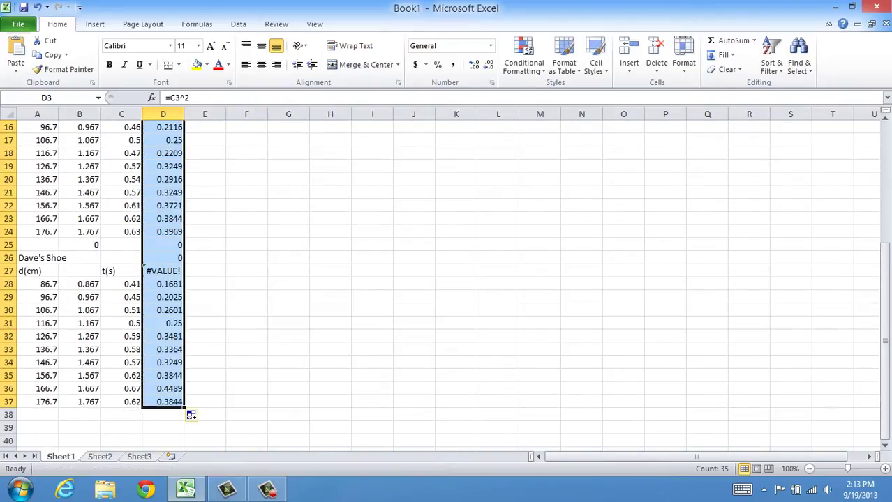
Step: Clear the stray squared-time formulas from D13 and D14 beside the water bottle title and header
{"action": "scroll", "coordinate": [175, 279], "scroll_direction": "up", "scroll_amount": 7}
{"action": "left_click", "coordinate": [164, 284]}
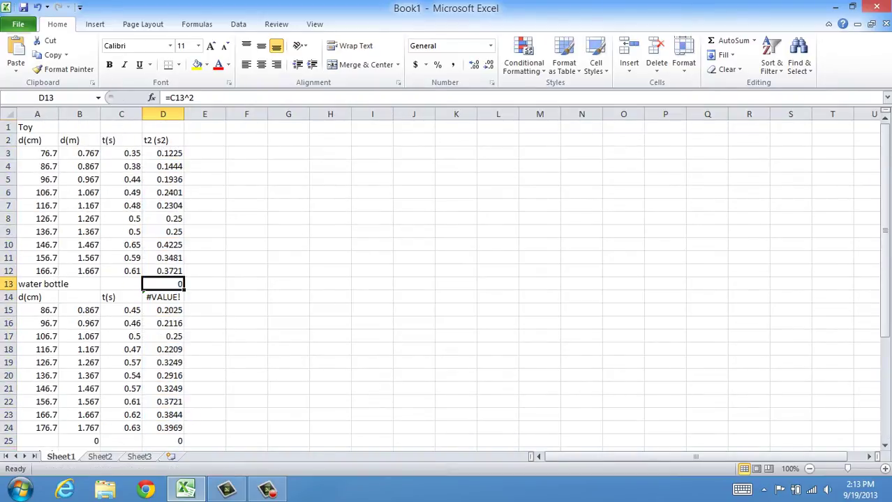
{"action": "key", "text": "BackSpace"}
{"action": "key", "text": "Return"}
{"action": "key", "text": "BackSpace"}
Step: Clear the stray formulas from D25, D26 and D27 around the shoe title and header, and from B25
{"action": "scroll", "coordinate": [163, 298], "scroll_direction": "down", "scroll_amount": 2}
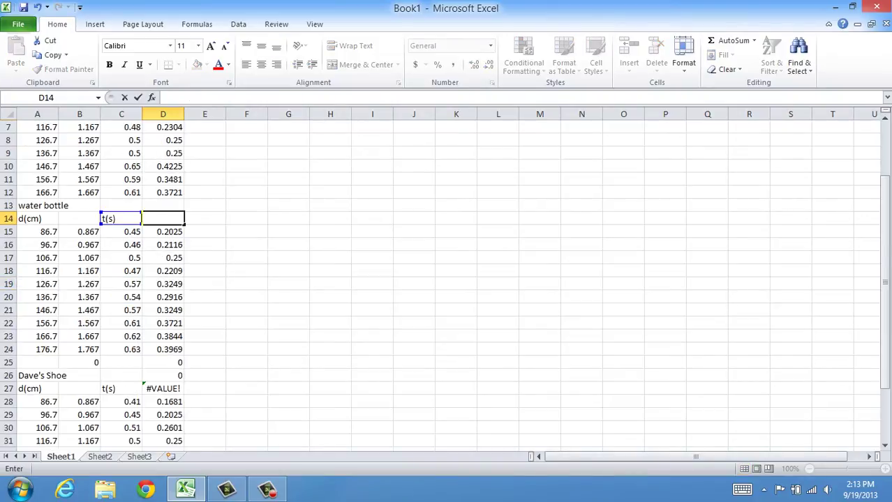
{"action": "left_click", "coordinate": [163, 375]}
{"action": "key", "text": "BackSpace"}
{"action": "key", "text": "Down"}
{"action": "key", "text": "BackSpace"}
{"action": "key", "text": "Up"}
{"action": "key", "text": "Up"}
{"action": "key", "text": "BackSpace"}
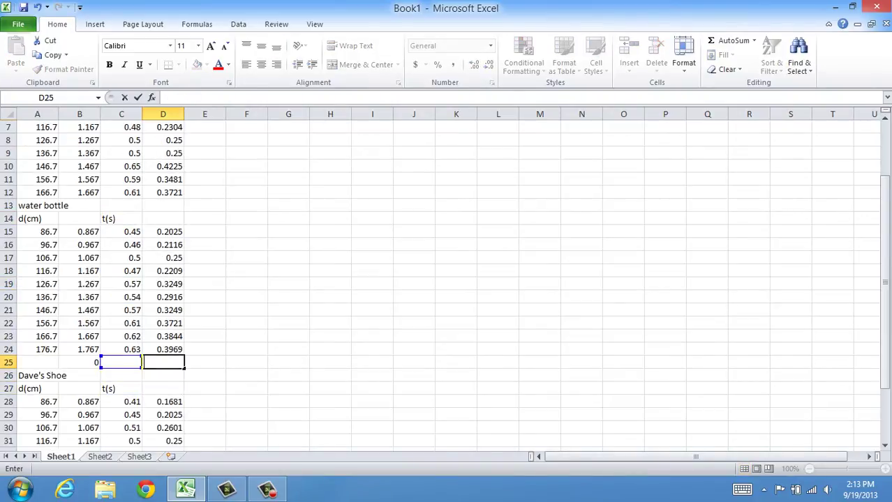
{"action": "left_click", "coordinate": [80, 362]}
{"action": "key", "text": "BackSpace"}
{"action": "key", "text": "Return"}
Step: Insert a markers-only scatter chart from the toy's metre distances in B3:B12
{"action": "scroll", "coordinate": [54, 375], "scroll_direction": "up", "scroll_amount": 2}
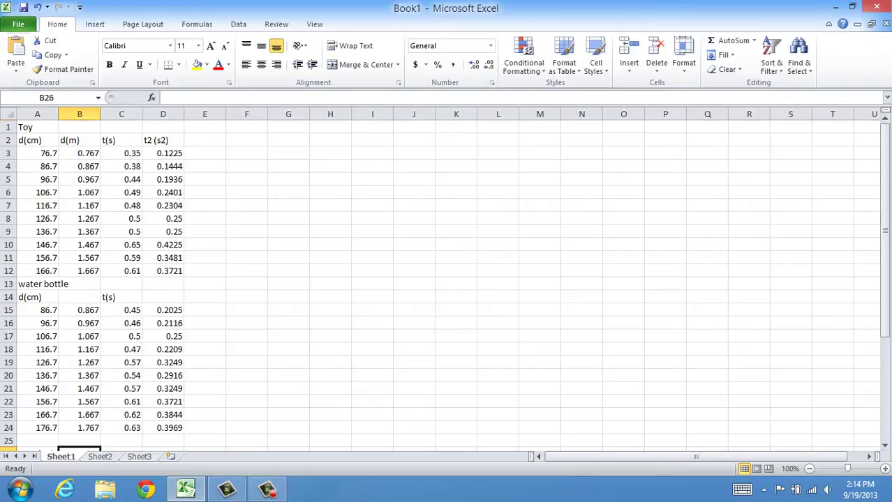
{"action": "left_click_drag", "start_coordinate": [80, 153], "coordinate": [80, 271]}
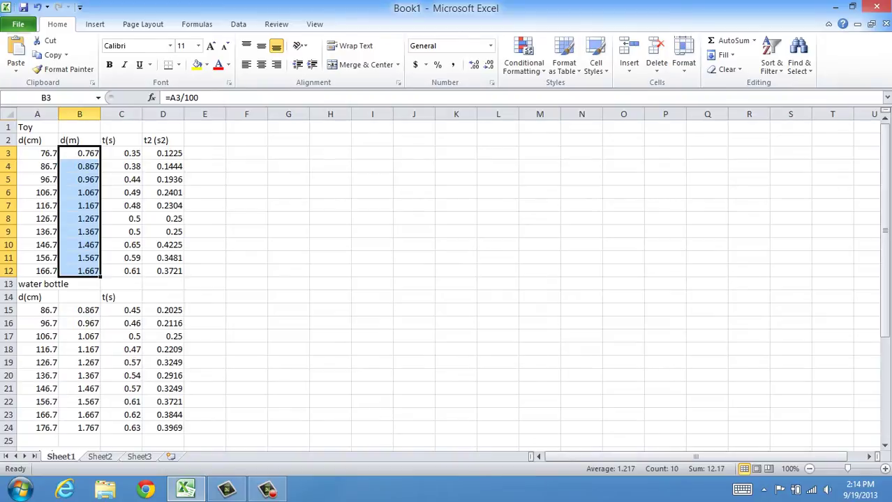
{"action": "left_click", "coordinate": [95, 24]}
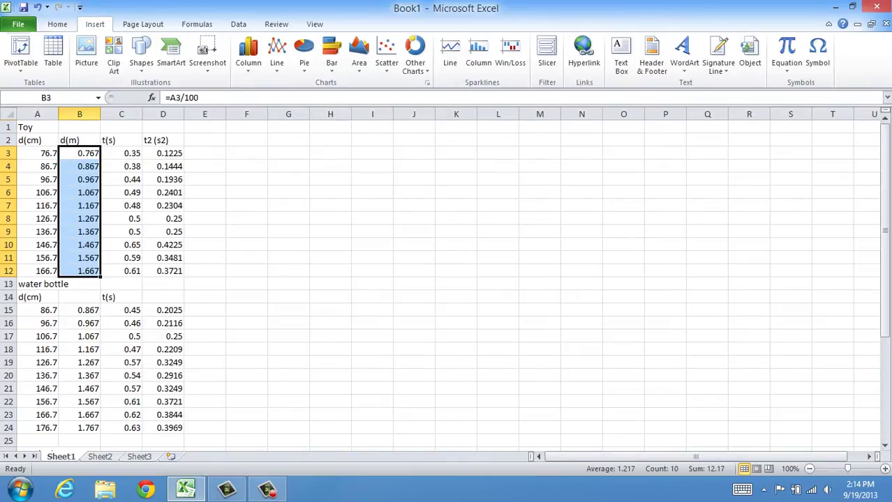
{"action": "left_click", "coordinate": [386, 55]}
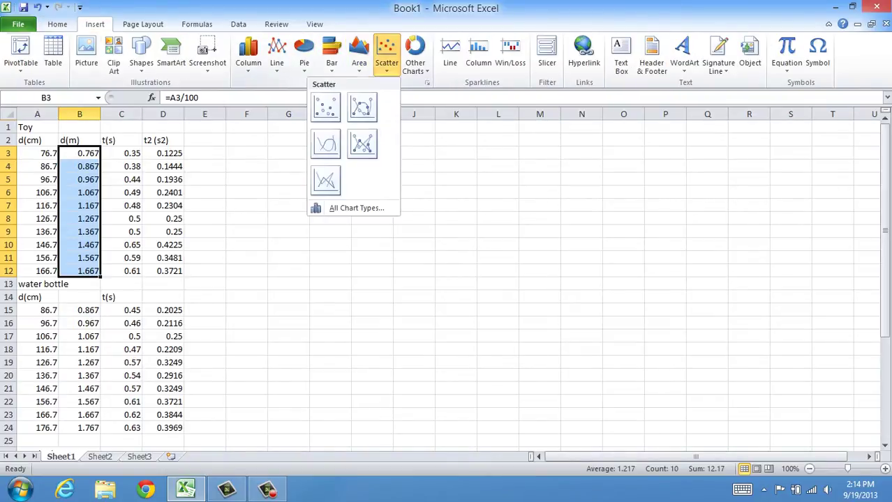
{"action": "left_click", "coordinate": [325, 107]}
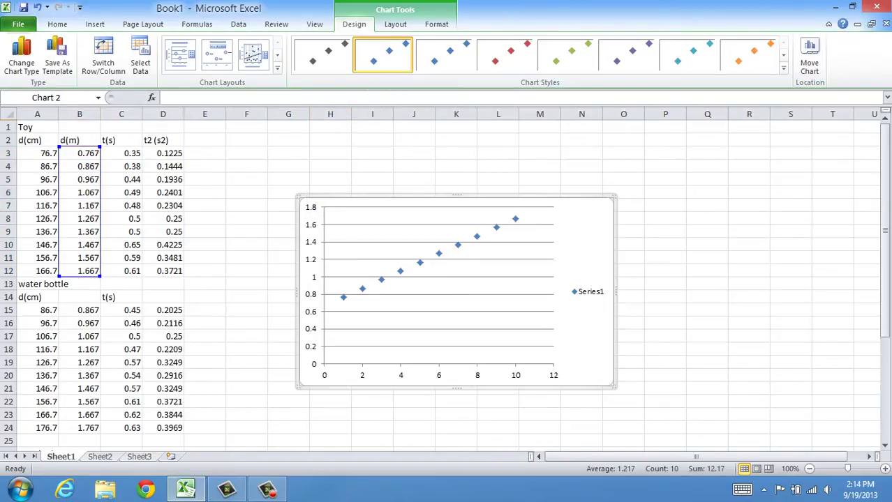
Step: Edit the chart's data series, naming it Toy and using the times in C3:C12 as its X values
{"action": "mouse_move", "coordinate": [515, 220]}
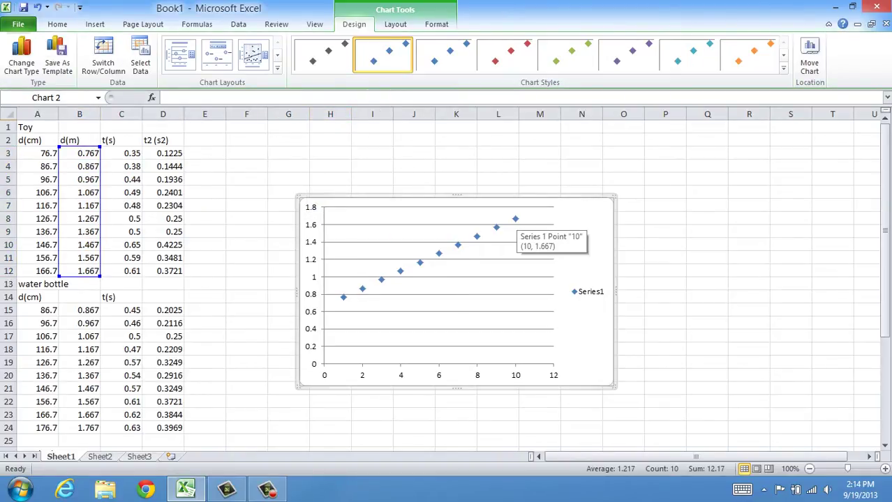
{"action": "right_click", "coordinate": [584, 292]}
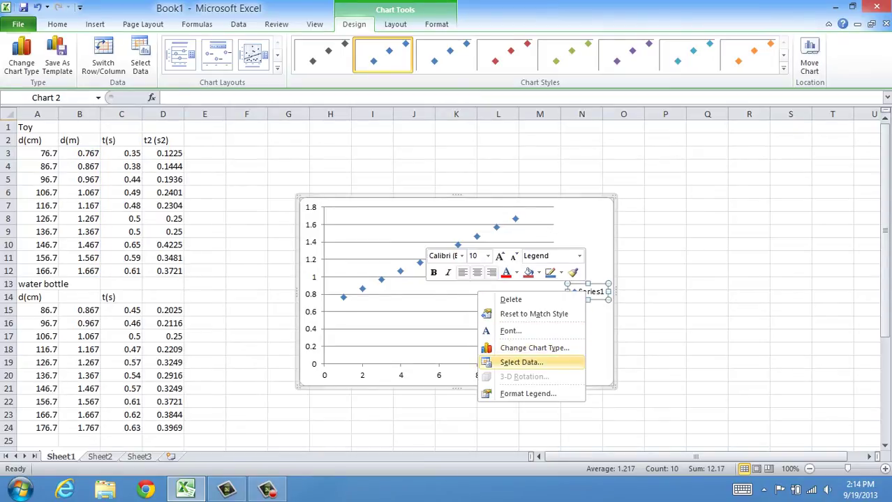
{"action": "left_click", "coordinate": [521, 362]}
{"action": "left_click", "coordinate": [279, 250]}
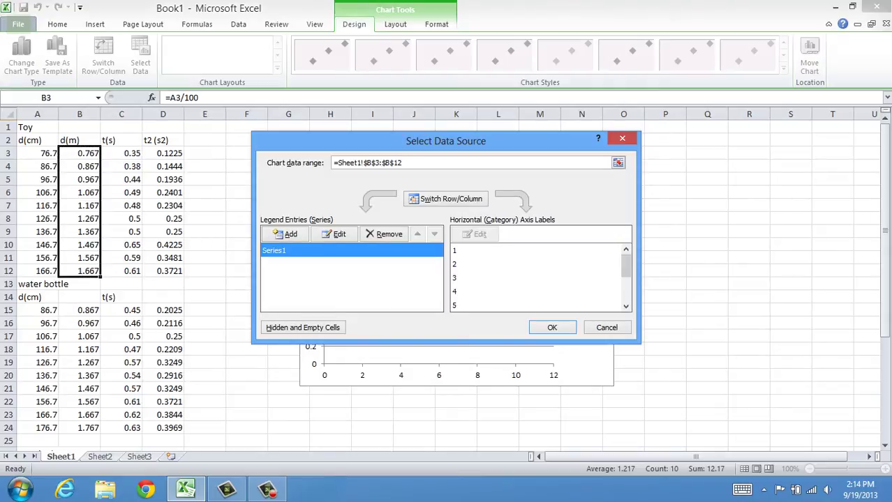
{"action": "left_click", "coordinate": [334, 235]}
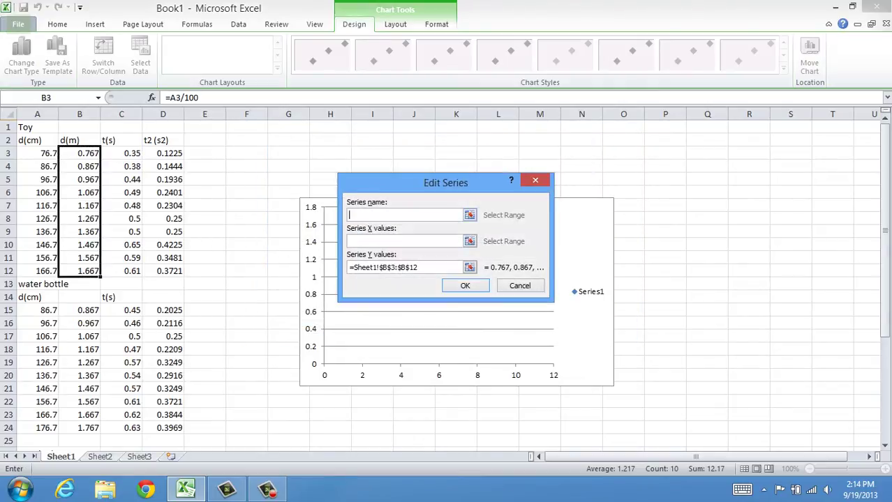
{"action": "type", "text": "Toy"}
{"action": "key", "text": "Tab"}
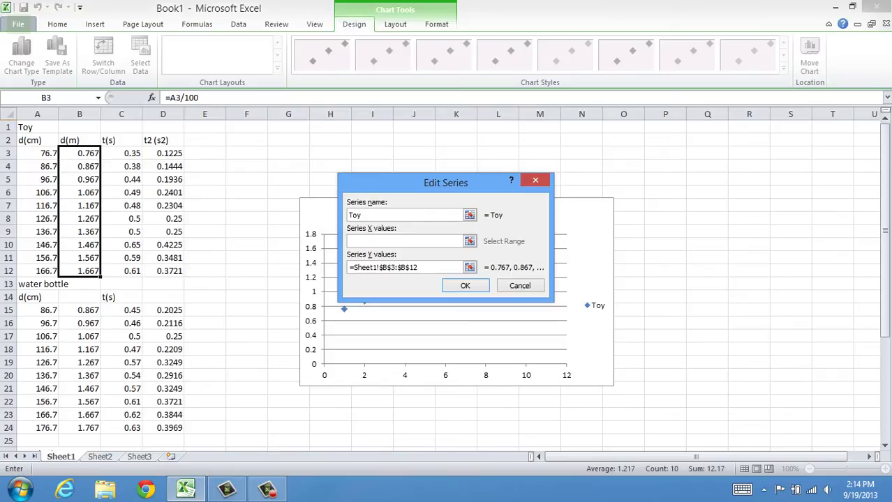
{"action": "left_click", "coordinate": [121, 153]}
{"action": "left_click_drag", "start_coordinate": [121, 153], "coordinate": [125, 271]}
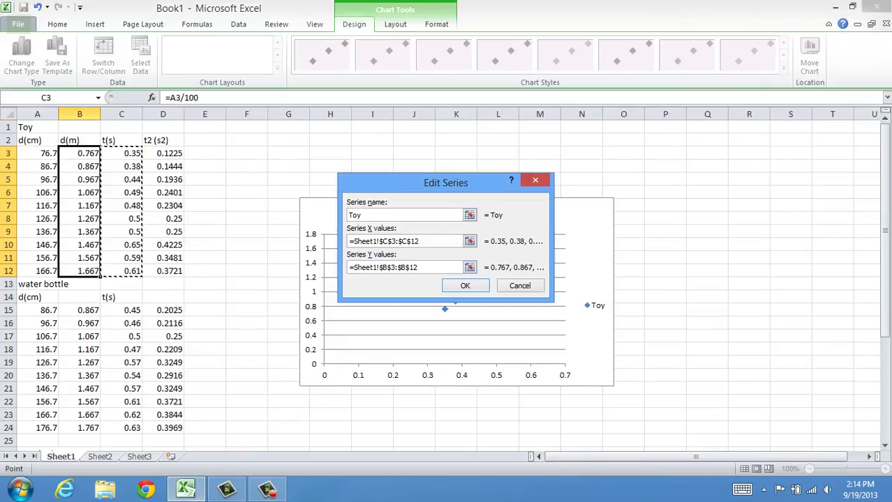
Step: Reselect the metre distances in B3:B12 as the Toy series' Y values and accept the data source changes
{"action": "left_click", "coordinate": [420, 267]}
{"action": "left_click", "coordinate": [466, 285]}
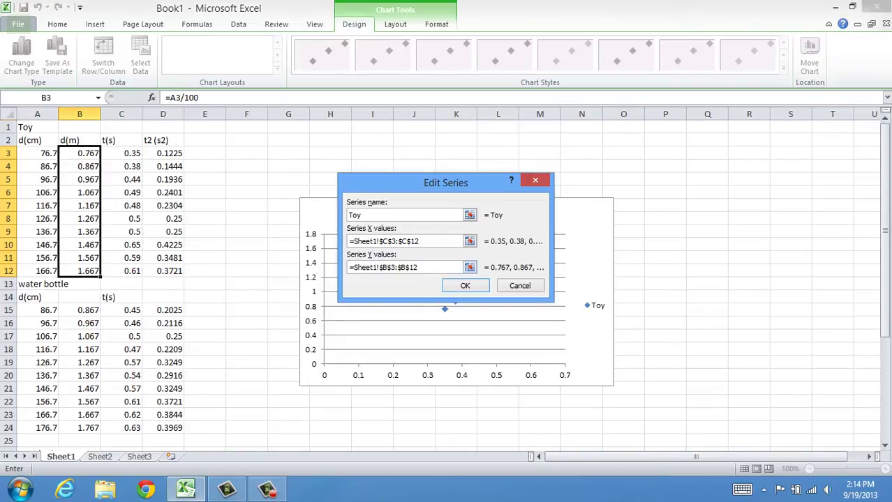
{"action": "left_click_drag", "start_coordinate": [418, 267], "coordinate": [338, 269]}
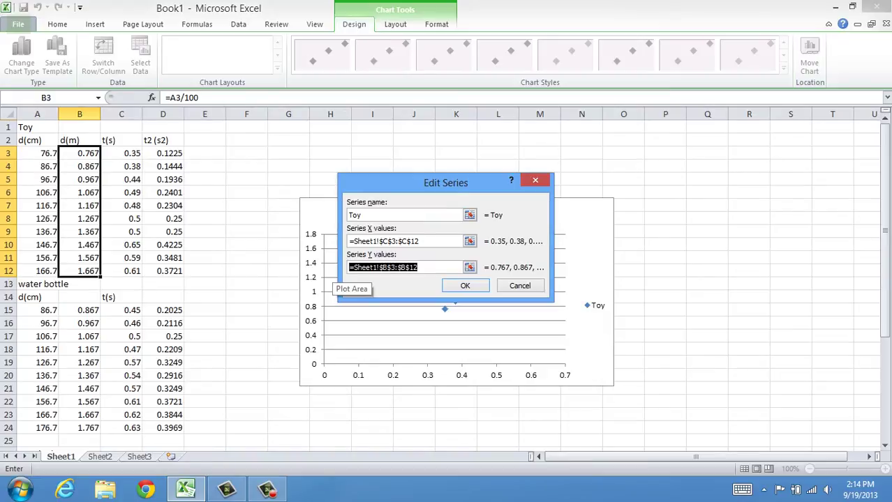
{"action": "key", "text": "BackSpace"}
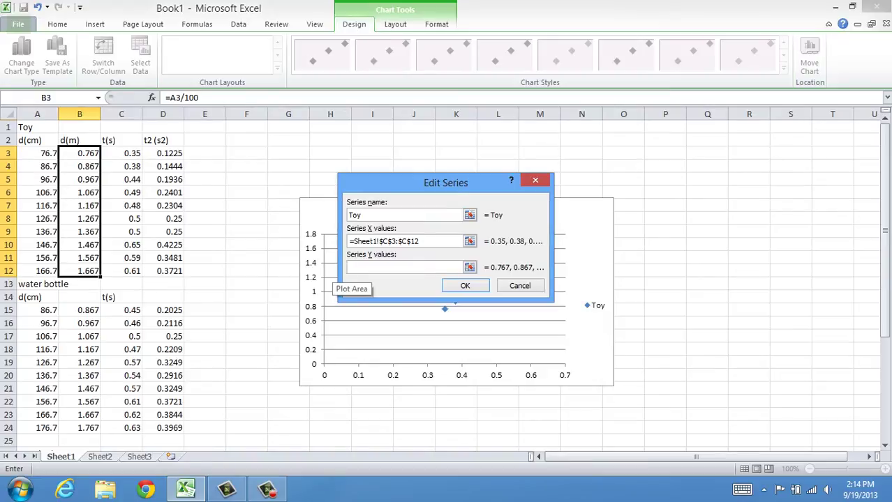
{"action": "left_click_drag", "start_coordinate": [84, 154], "coordinate": [88, 270]}
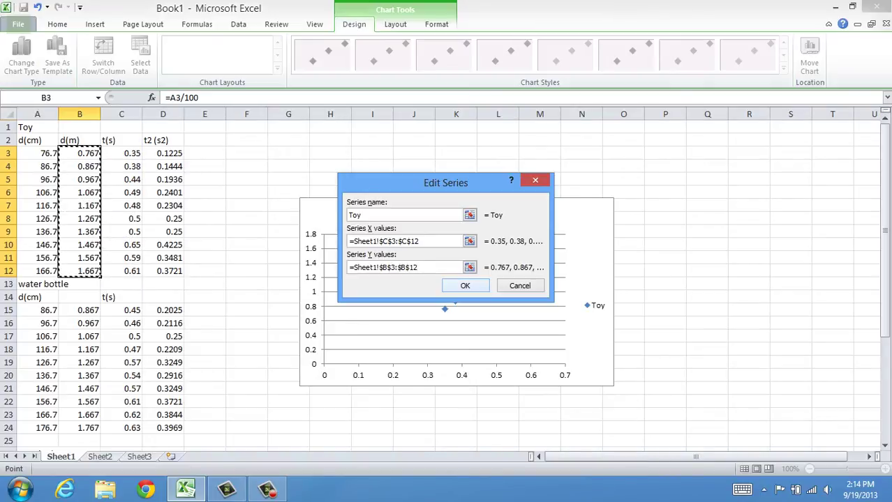
{"action": "key", "text": "Return"}
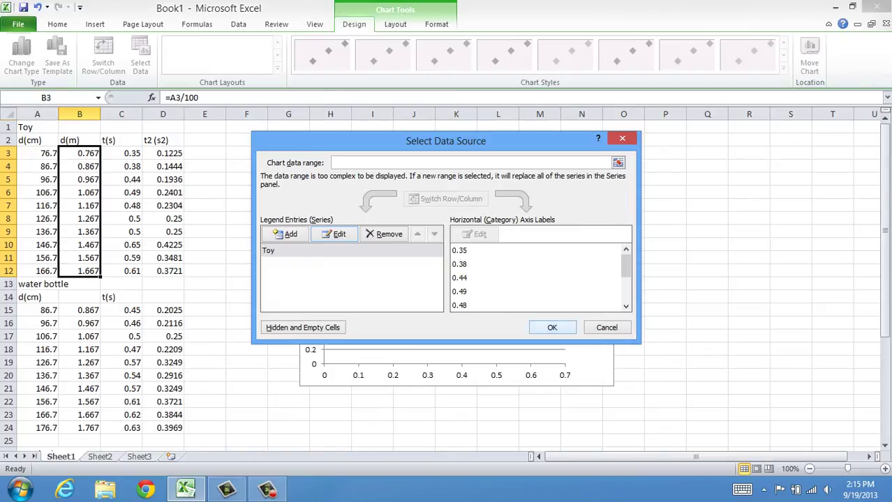
{"action": "key", "text": "Return"}
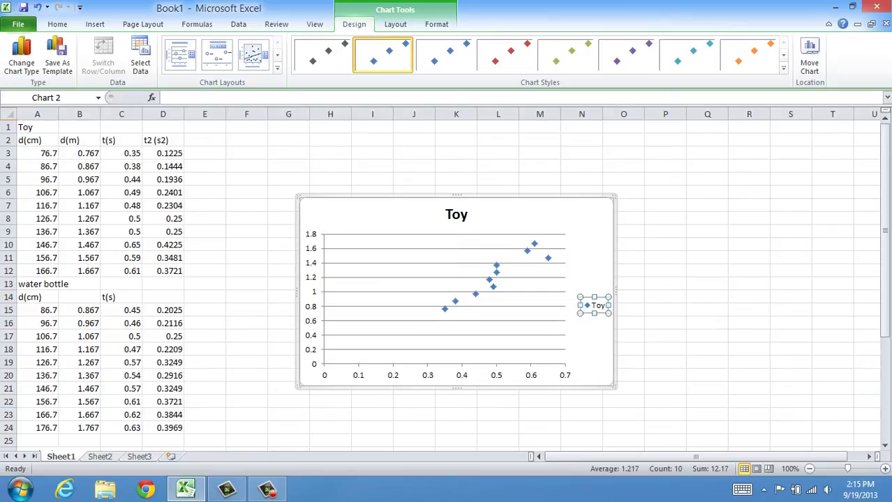
Step: Add a linear Toy trendline with intercept 0.0, equation and R-squared value, and place its label to the right of the plotted points
{"action": "right_click", "coordinate": [534, 244]}
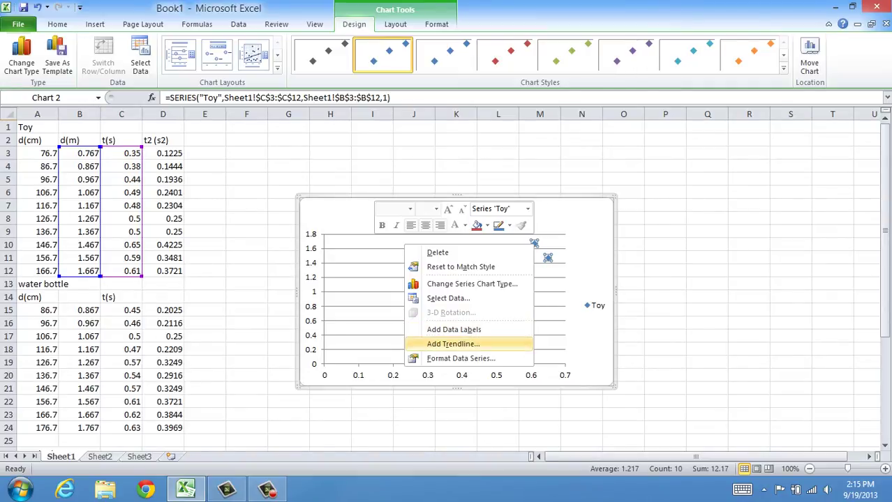
{"action": "left_click", "coordinate": [454, 344]}
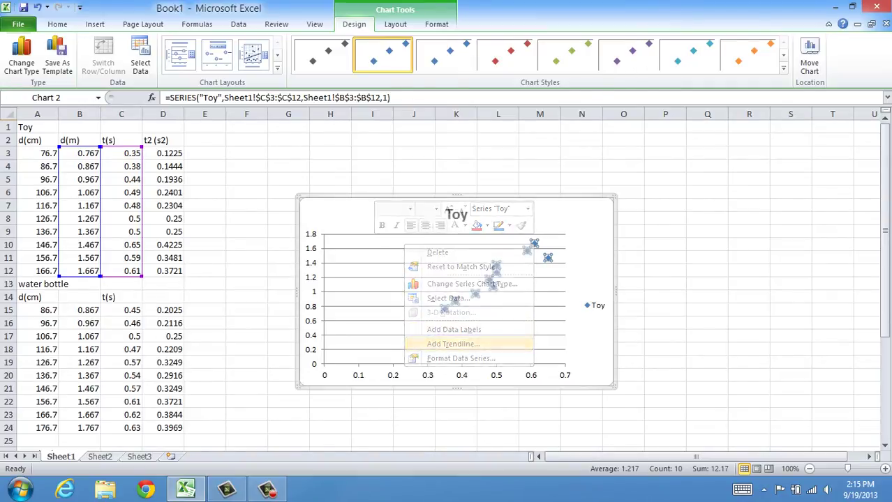
{"action": "left_click", "coordinate": [383, 363]}
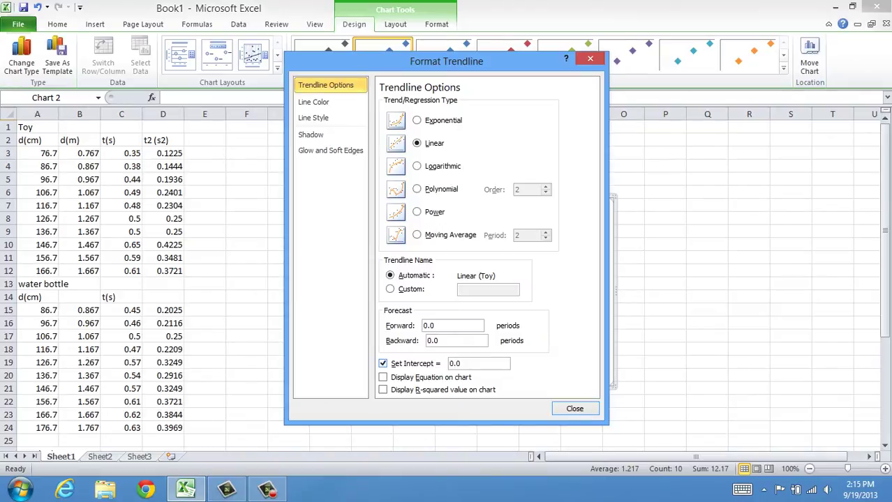
{"action": "key", "text": "alt+e"}
{"action": "key", "text": "alt+r"}
{"action": "key", "text": "Return"}
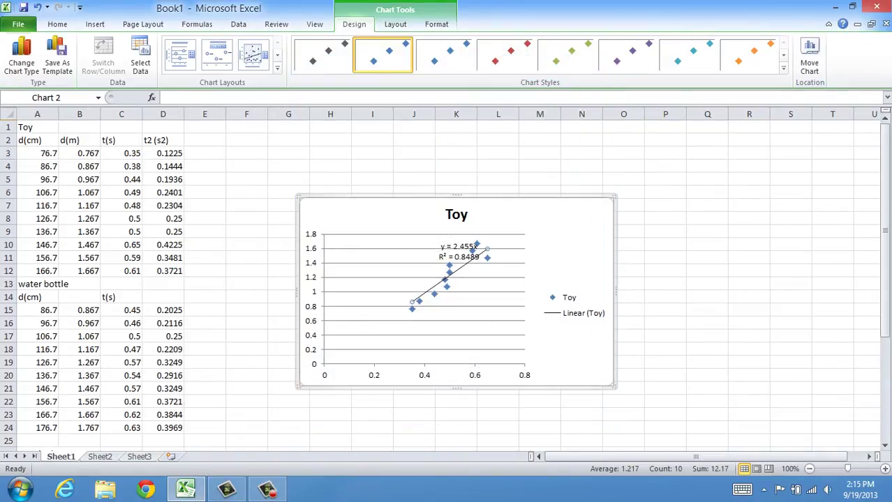
{"action": "left_click_drag", "start_coordinate": [461, 251], "coordinate": [554, 255]}
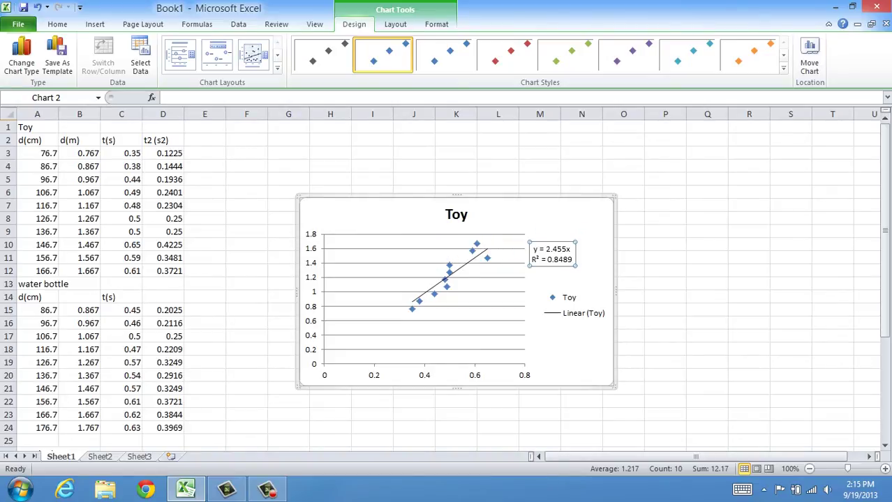
Step: Change the chart title to "distance vs time"
{"action": "left_click", "coordinate": [460, 215]}
{"action": "left_click_drag", "start_coordinate": [468, 215], "coordinate": [445, 215]}
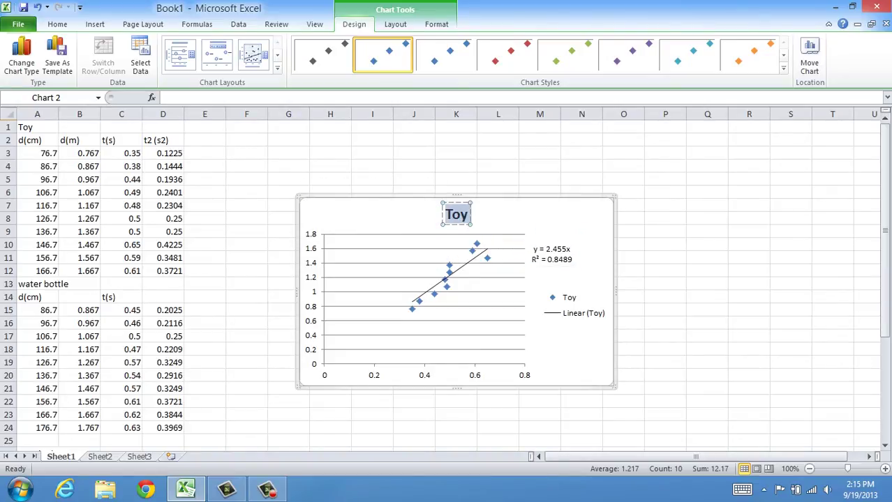
{"action": "type", "text": "d"}
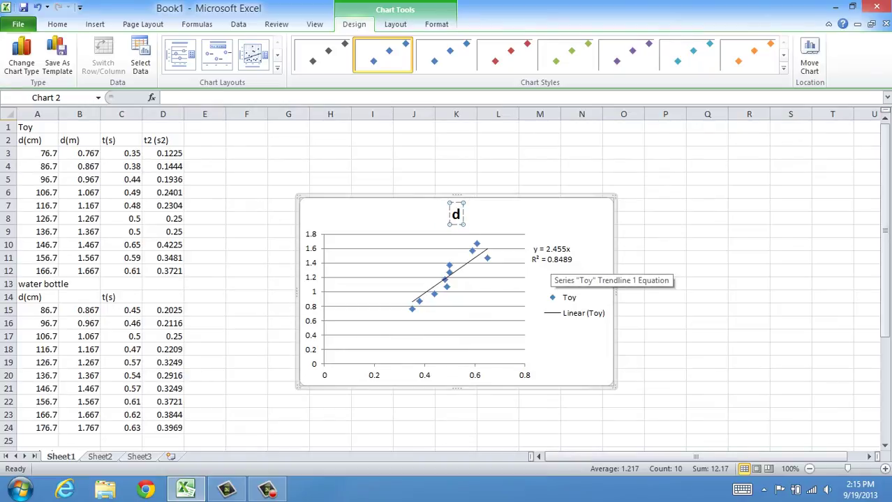
{"action": "type", "text": "istance vs tie"}
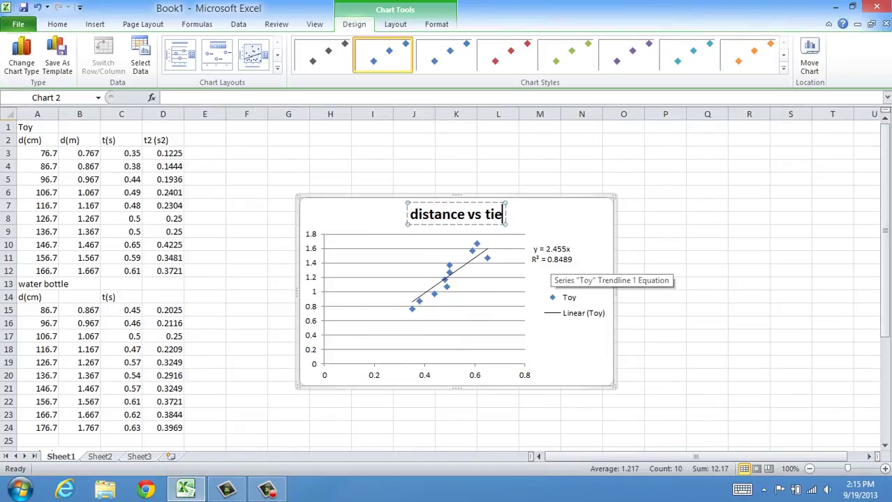
{"action": "key", "text": "BackSpace"}
{"action": "type", "text": "me"}
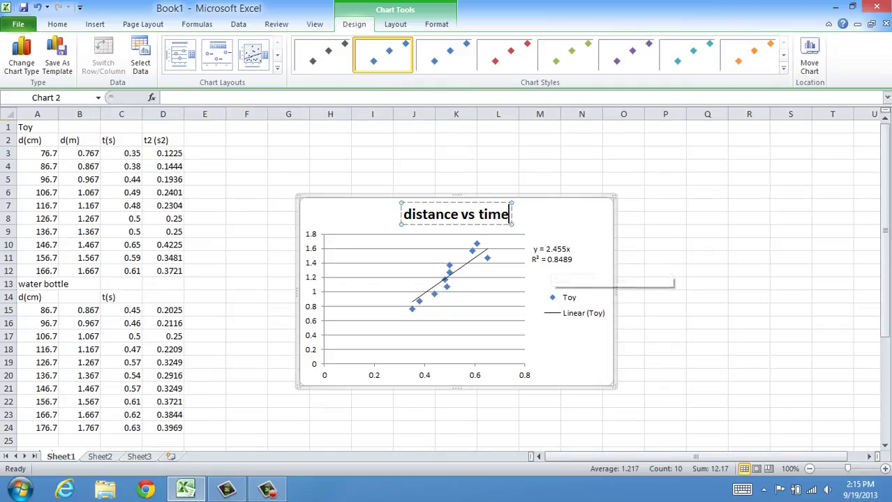
{"action": "left_click", "coordinate": [558, 276]}
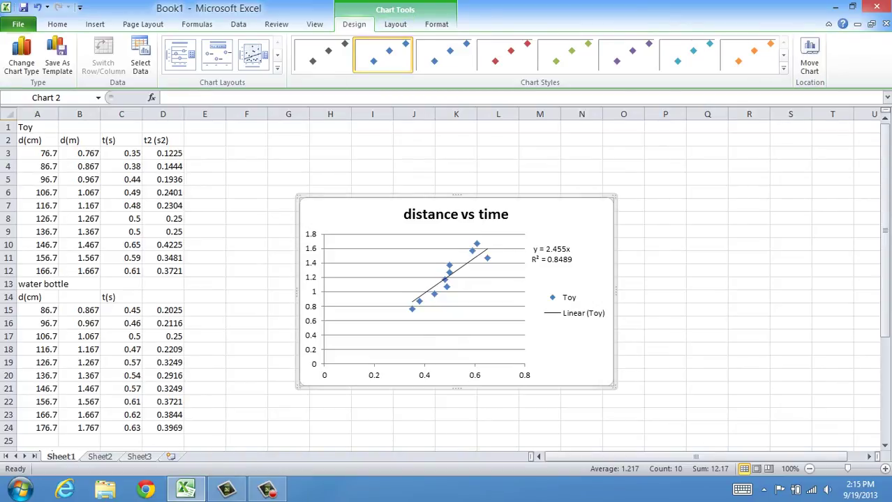
Step: Add a title below the chart's horizontal axis reading "time (s)"
{"action": "left_click", "coordinate": [395, 24]}
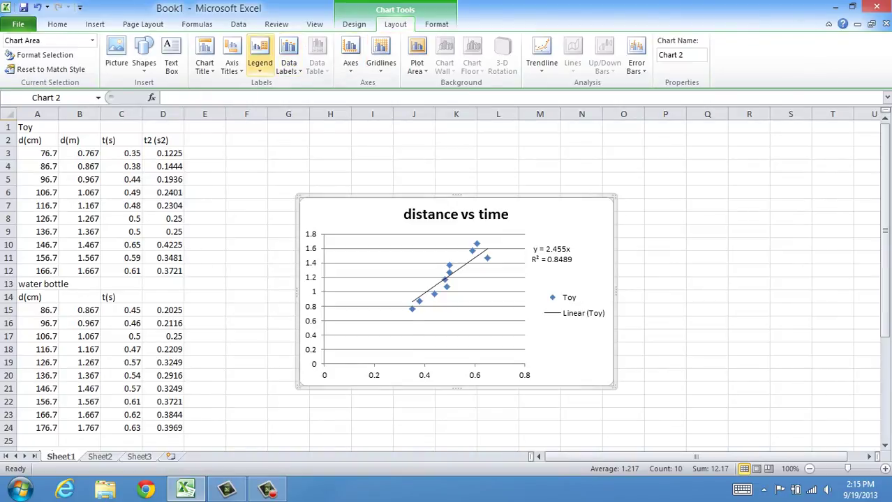
{"action": "left_click", "coordinate": [232, 63]}
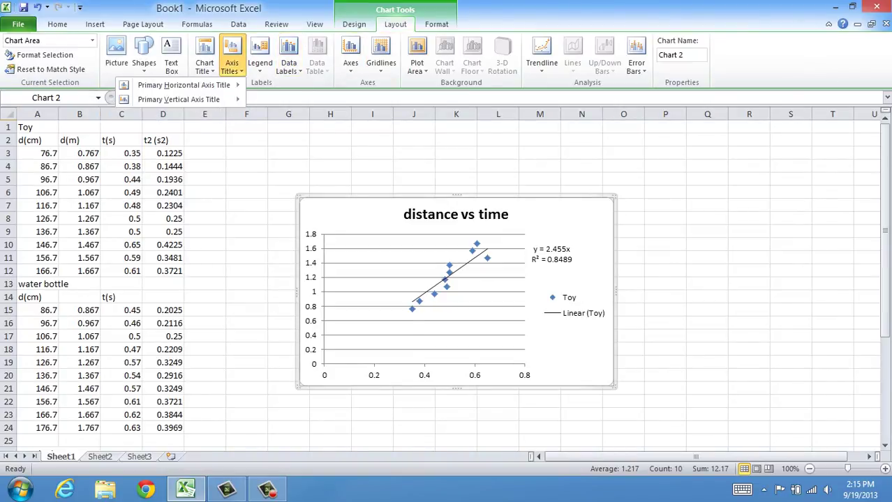
{"action": "mouse_move", "coordinate": [183, 84]}
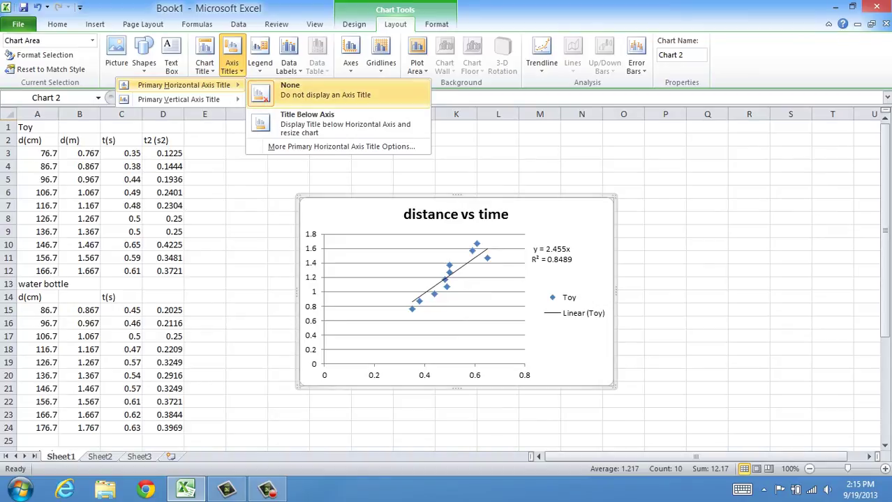
{"action": "left_click", "coordinate": [307, 119]}
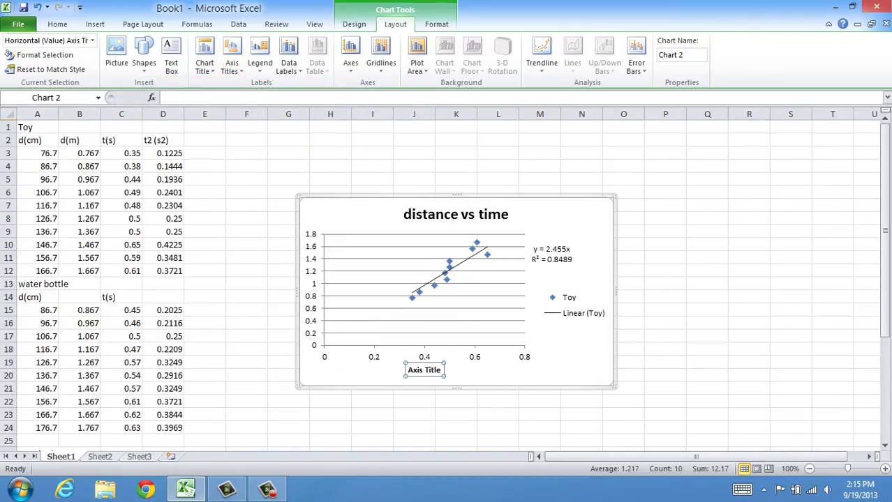
{"action": "triple_click", "coordinate": [430, 370]}
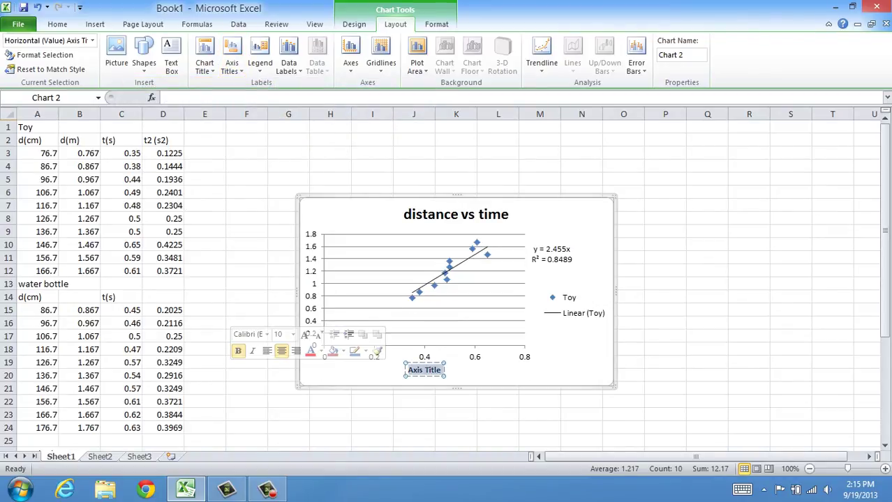
{"action": "type", "text": "time (s)"}
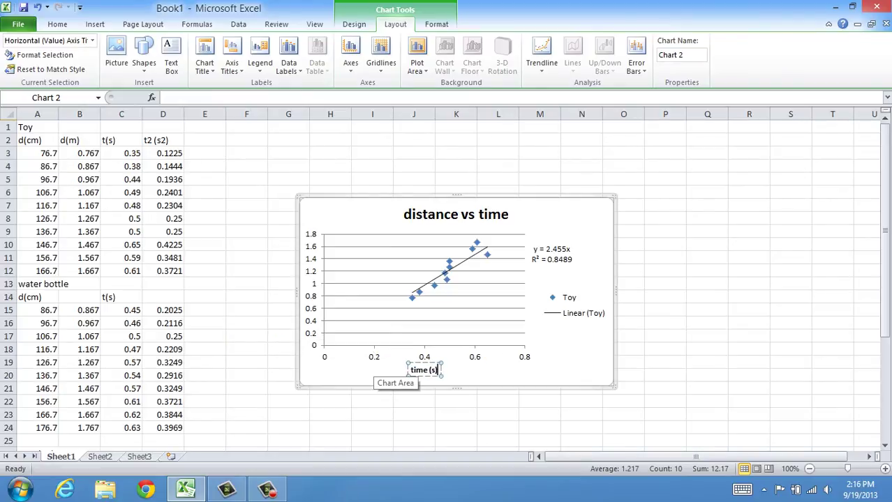
Step: Add a rotated title to the chart's vertical axis reading "distance (m)"
{"action": "left_click", "coordinate": [232, 66]}
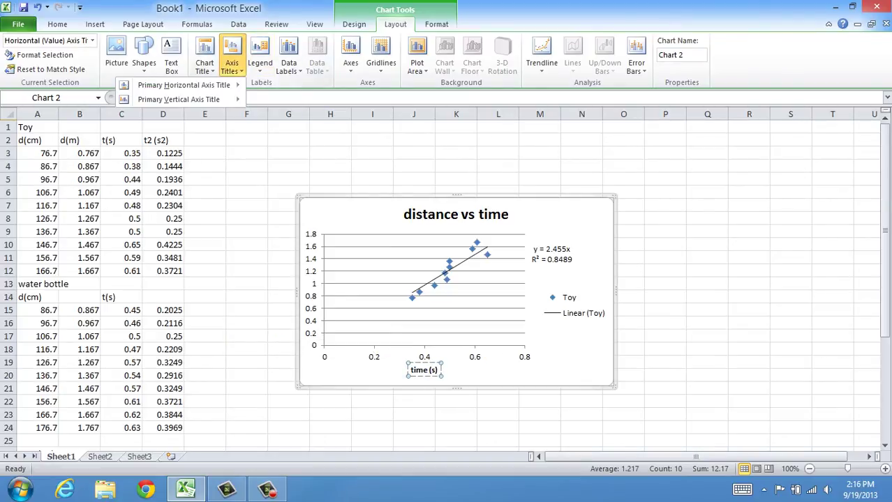
{"action": "mouse_move", "coordinate": [203, 99]}
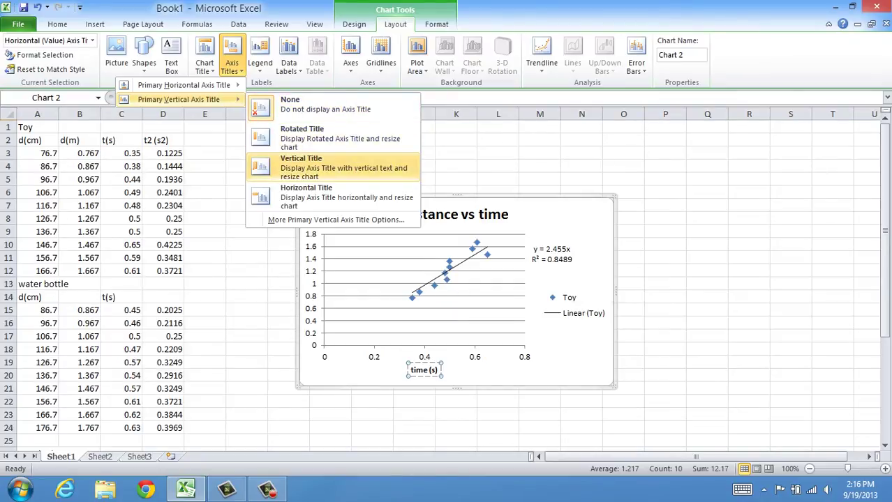
{"action": "left_click", "coordinate": [302, 134]}
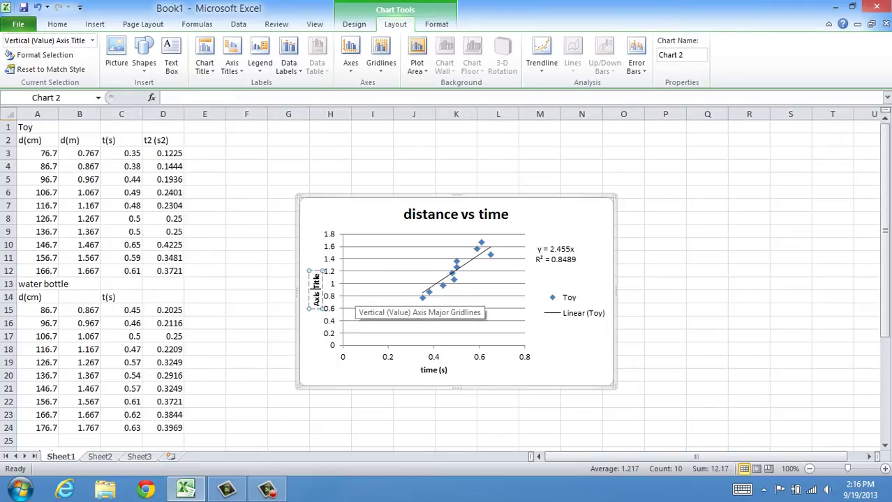
{"action": "key", "text": "ctrl+a"}
{"action": "type", "text": "distance (m)"}
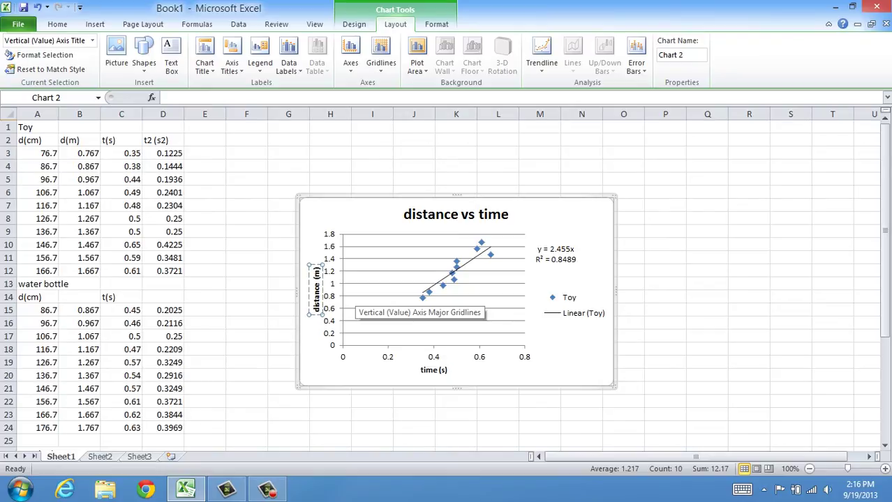
Step: Enlarge the chart and reposition it beside the data so it spans roughly columns F to P and rows 1 to 23
{"action": "left_click", "coordinate": [574, 377]}
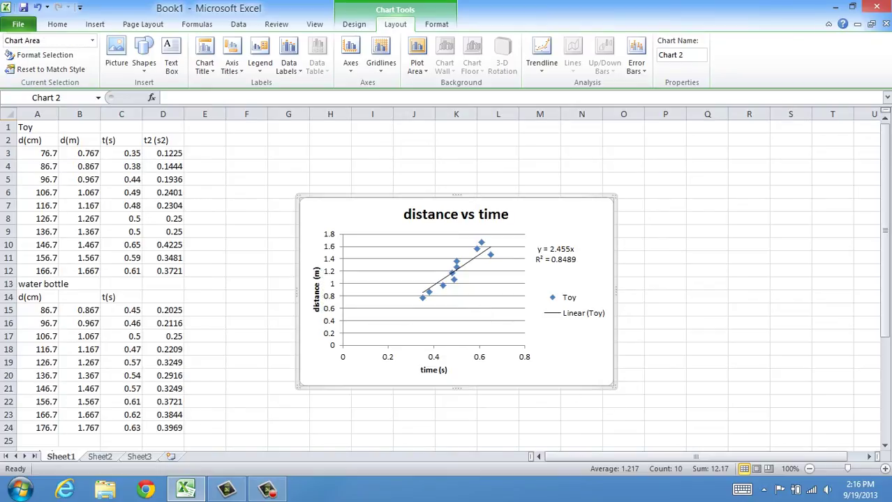
{"action": "left_click_drag", "start_coordinate": [615, 387], "coordinate": [721, 454]}
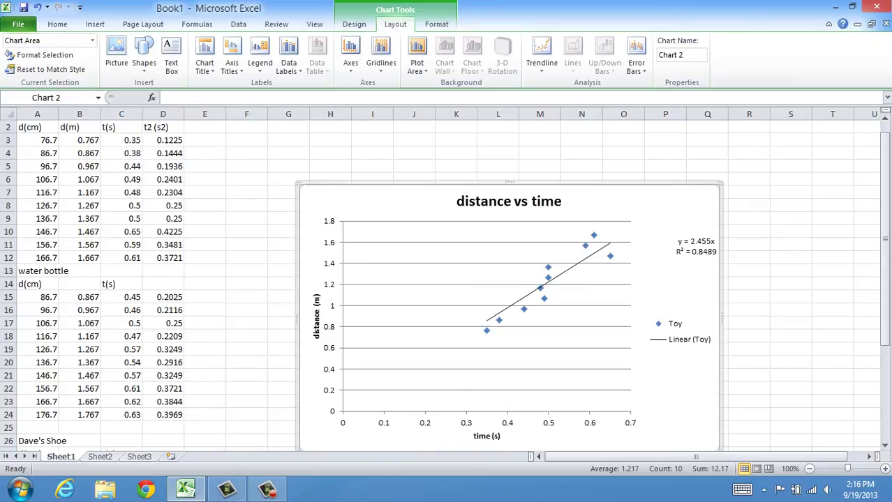
{"action": "left_click_drag", "start_coordinate": [663, 381], "coordinate": [580, 320]}
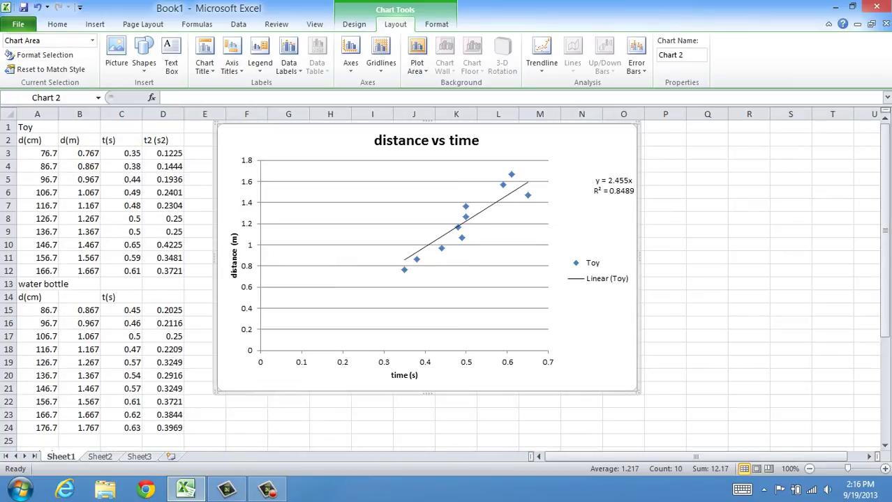
{"action": "left_click_drag", "start_coordinate": [638, 393], "coordinate": [675, 417]}
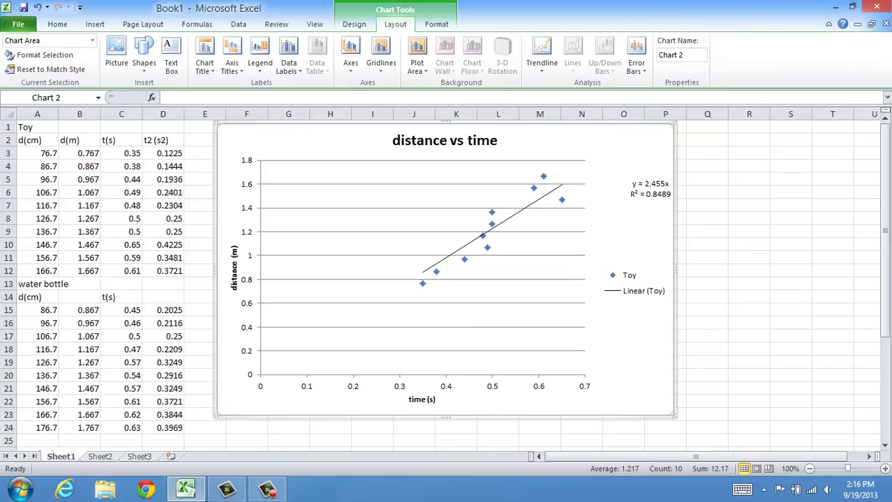
Step: Add a chart data series named "water bottle" with the times in C15:C24 as its X values
{"action": "left_click", "coordinate": [164, 310]}
{"action": "scroll", "coordinate": [164, 311], "scroll_direction": "down", "scroll_amount": 1}
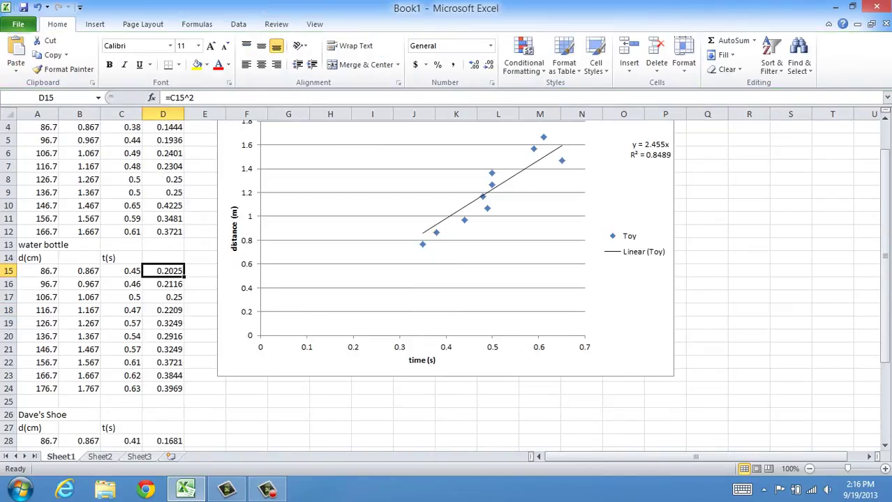
{"action": "left_click", "coordinate": [628, 248]}
{"action": "right_click", "coordinate": [626, 251]}
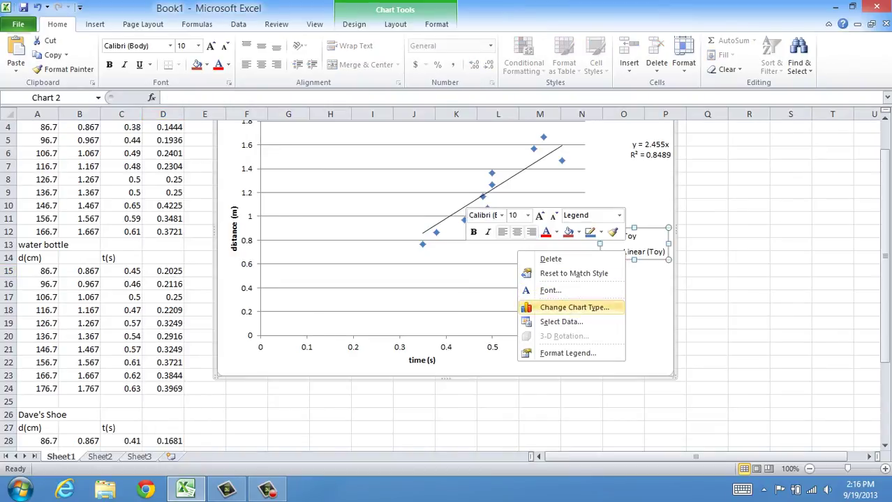
{"action": "left_click", "coordinate": [561, 322]}
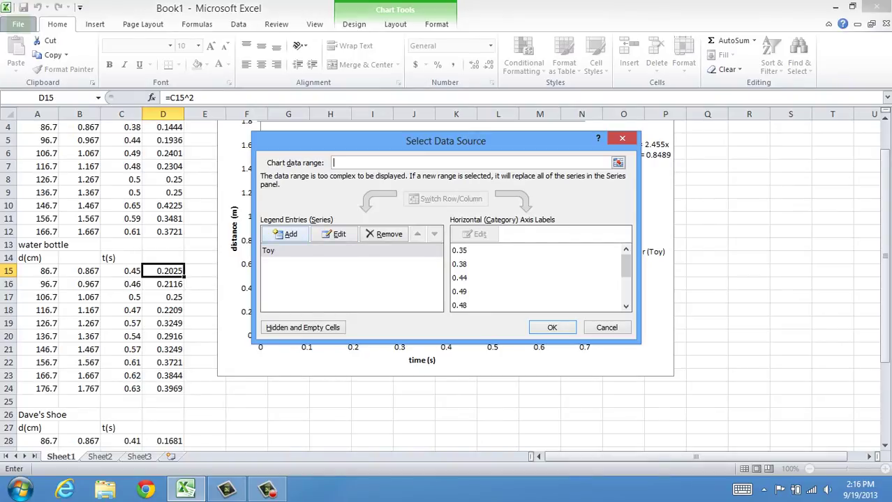
{"action": "left_click", "coordinate": [285, 234]}
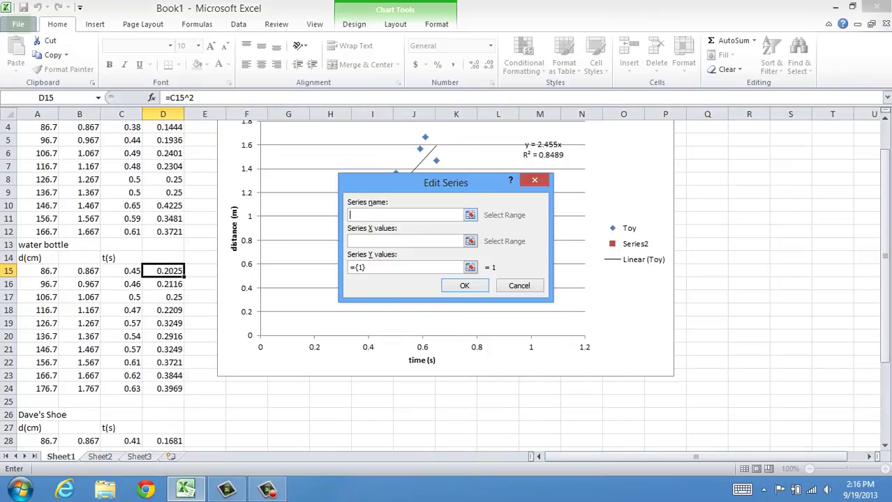
{"action": "type", "text": "water bottle"}
{"action": "key", "text": "Tab"}
{"action": "left_click_drag", "start_coordinate": [121, 271], "coordinate": [132, 391]}
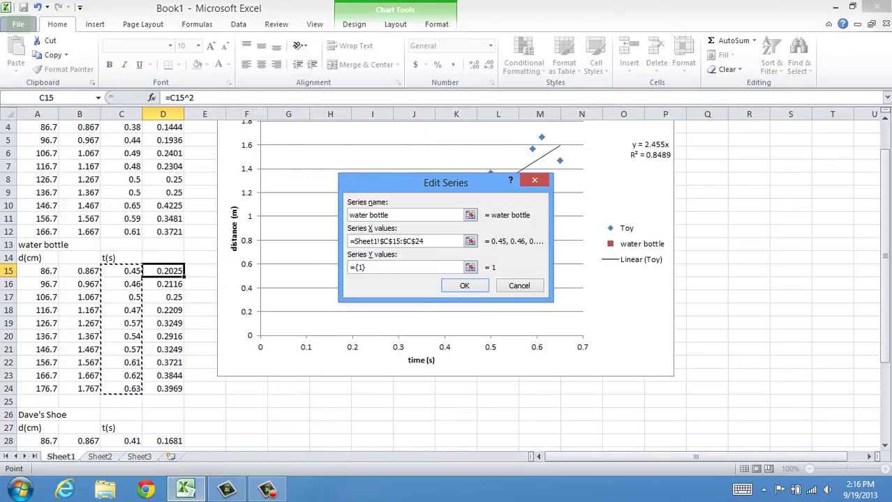
Step: Set the water bottle series' Y values to the metre distances in B15:B24 and accept the data source changes
{"action": "key", "text": "Tab"}
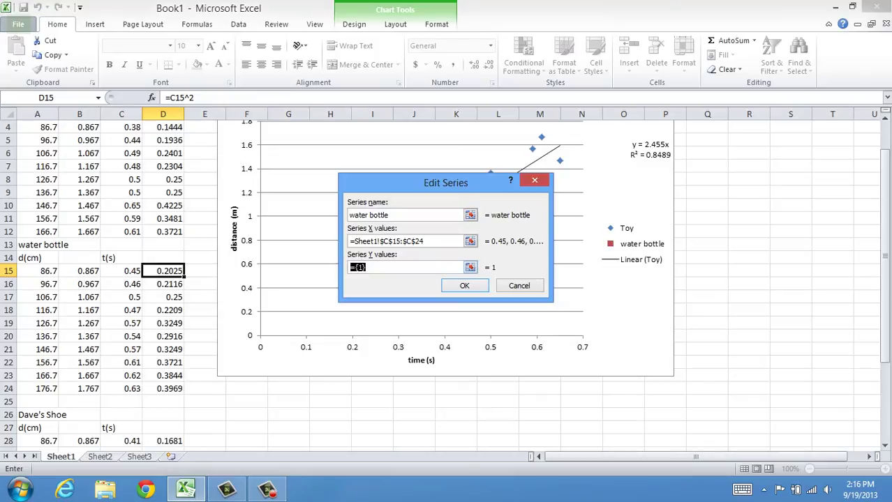
{"action": "key", "text": "BackSpace"}
{"action": "left_click_drag", "start_coordinate": [84, 271], "coordinate": [87, 389]}
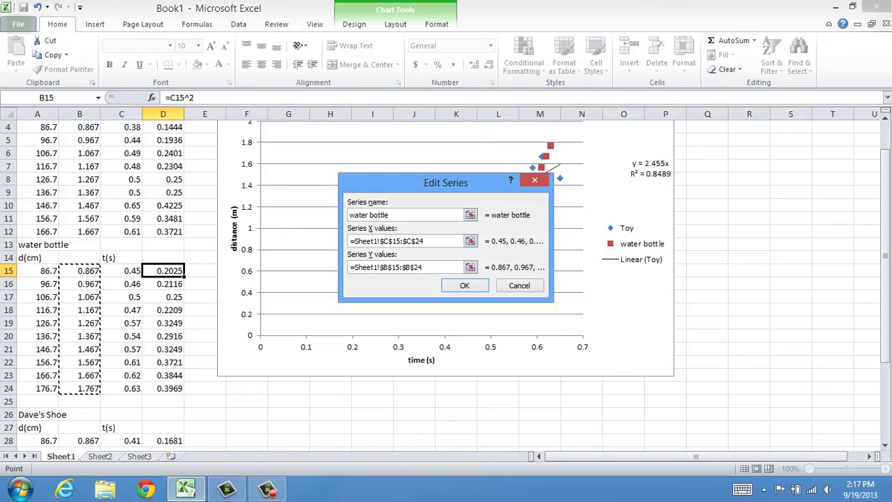
{"action": "key", "text": "Return"}
{"action": "left_click", "coordinate": [552, 328]}
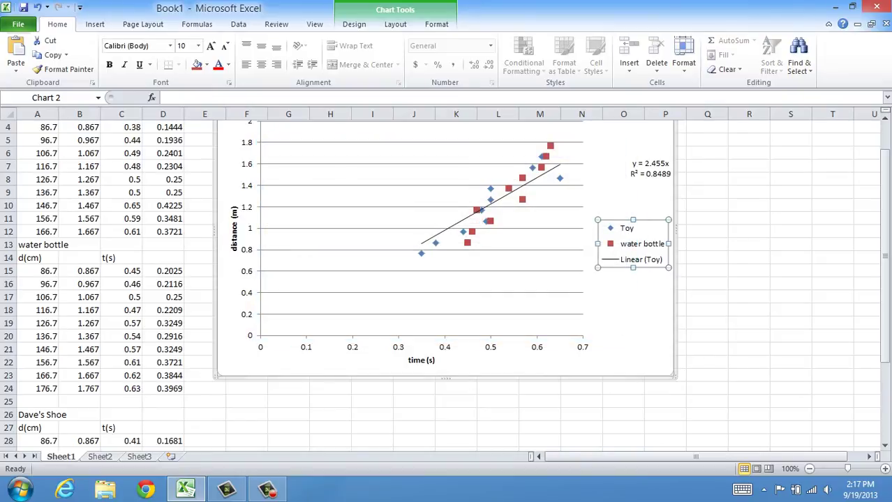
Step: Add a linear trendline to the water bottle series with intercept 0.0, showing its equation and R-squared value
{"action": "right_click", "coordinate": [550, 145]}
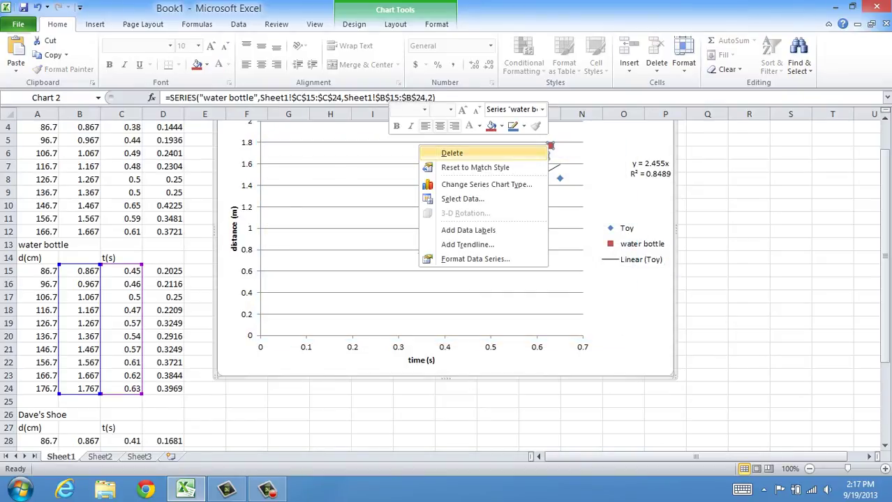
{"action": "left_click", "coordinate": [467, 244]}
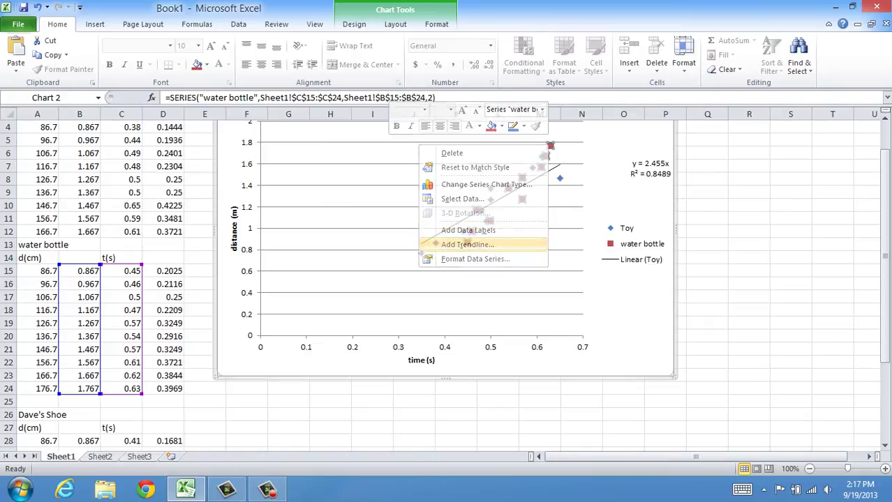
{"action": "left_click", "coordinate": [383, 364]}
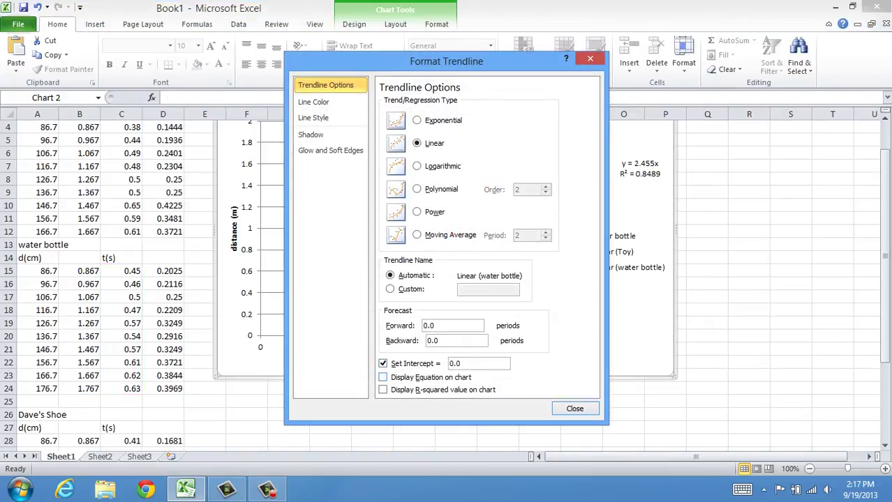
{"action": "key", "text": "alt+e"}
{"action": "key", "text": "alt+r"}
{"action": "key", "text": "Escape"}
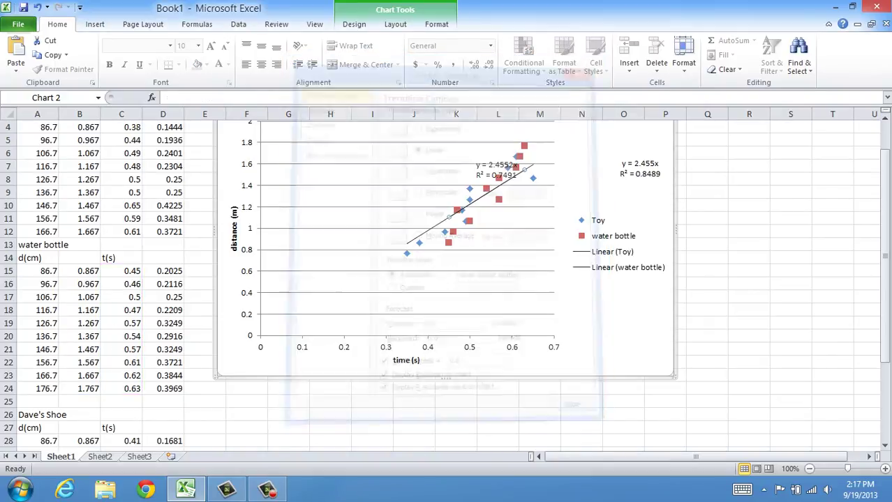
Step: Move the water bottle trendline label clear of the plotted points and shift the Toy trendline label down beside the Toy legend entry
{"action": "left_click_drag", "start_coordinate": [497, 169], "coordinate": [553, 239]}
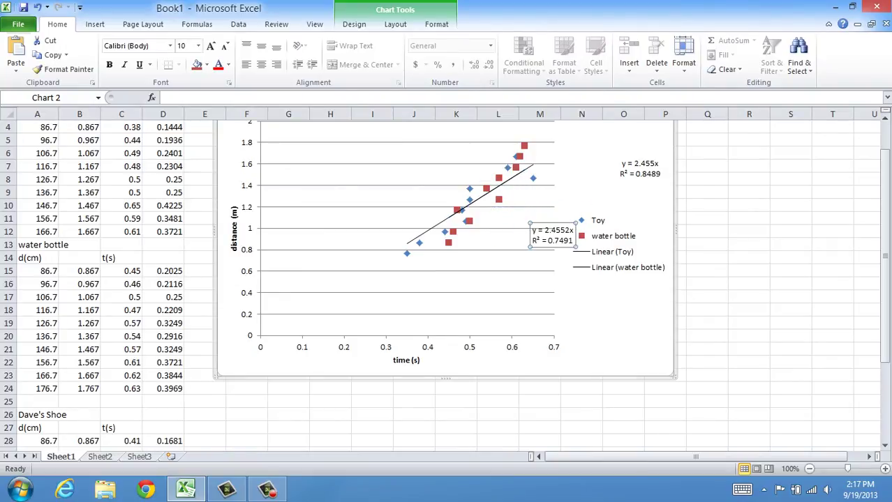
{"action": "left_click_drag", "start_coordinate": [640, 168], "coordinate": [632, 213]}
{"action": "left_click", "coordinate": [614, 305]}
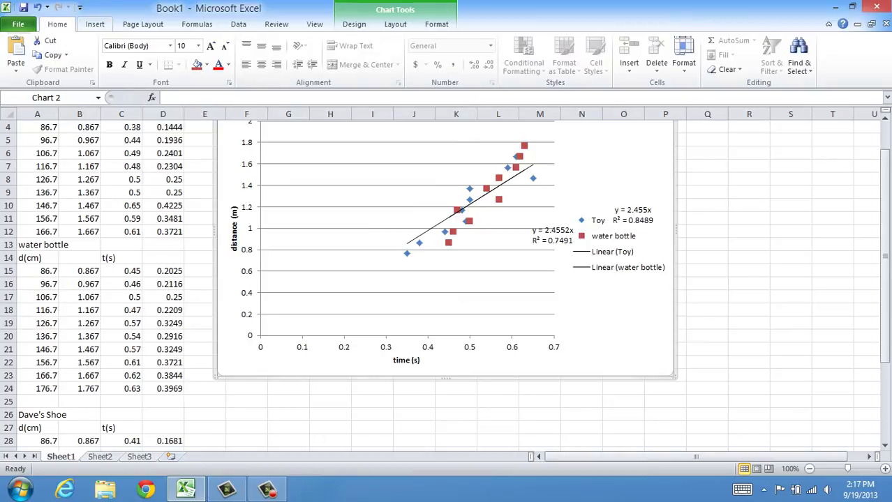
Step: Add a third chart data series named as the shoe heading in A26, with the times in C28:C37 as its X values
{"action": "right_click", "coordinate": [506, 247]}
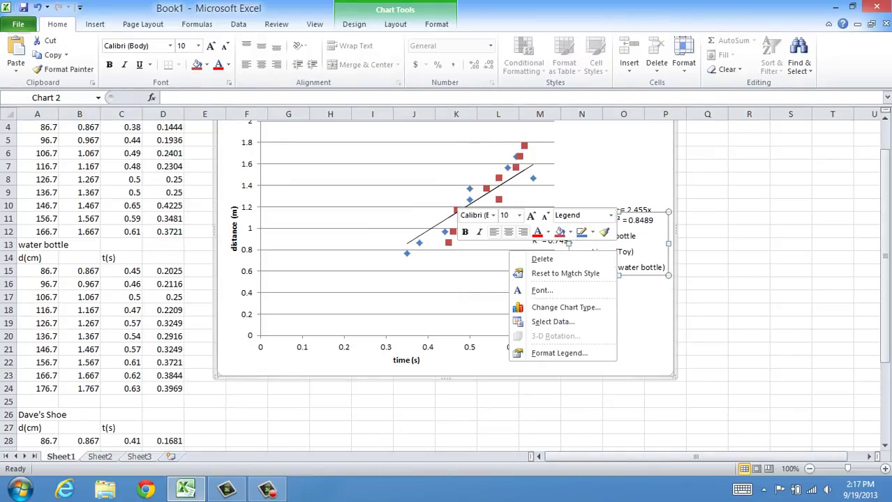
{"action": "left_click", "coordinate": [545, 323]}
{"action": "left_click", "coordinate": [284, 234]}
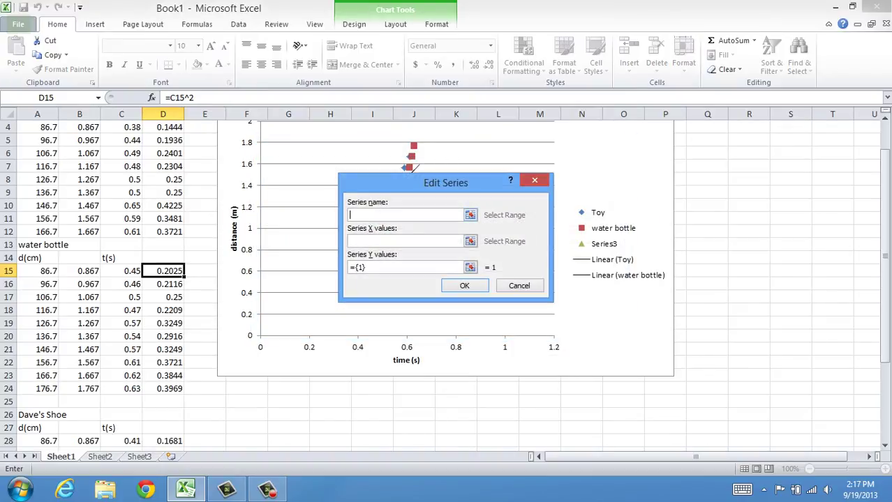
{"action": "type", "text": "Dave's Shoe"}
{"action": "key", "text": "Tab"}
{"action": "scroll", "coordinate": [446, 279], "scroll_direction": "down", "scroll_amount": 4}
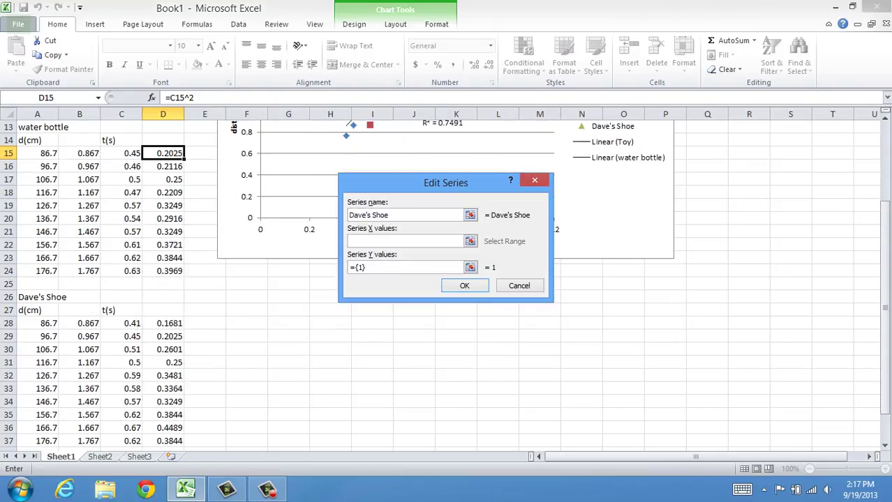
{"action": "left_click_drag", "start_coordinate": [122, 284], "coordinate": [136, 403]}
Step: Set the shoe series' Y values to the metre distances in B28:B37 and accept the data source changes
{"action": "key", "text": "Tab"}
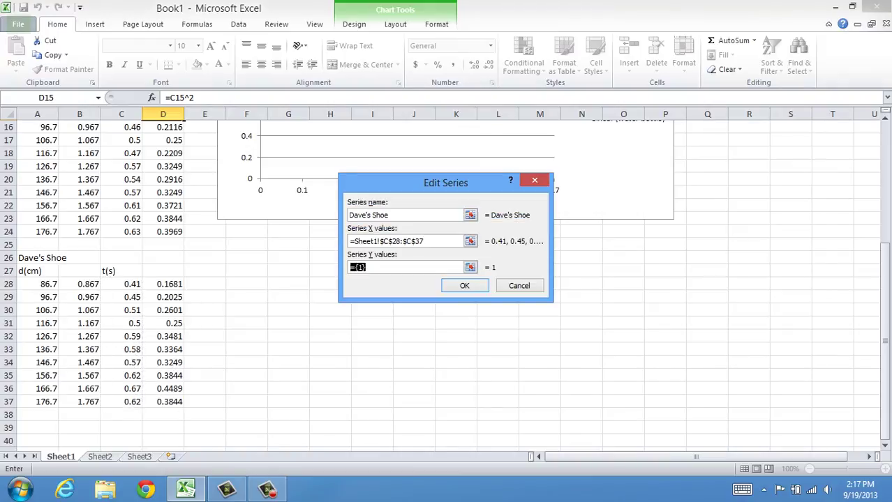
{"action": "key", "text": "BackSpace"}
{"action": "left_click_drag", "start_coordinate": [79, 284], "coordinate": [87, 403]}
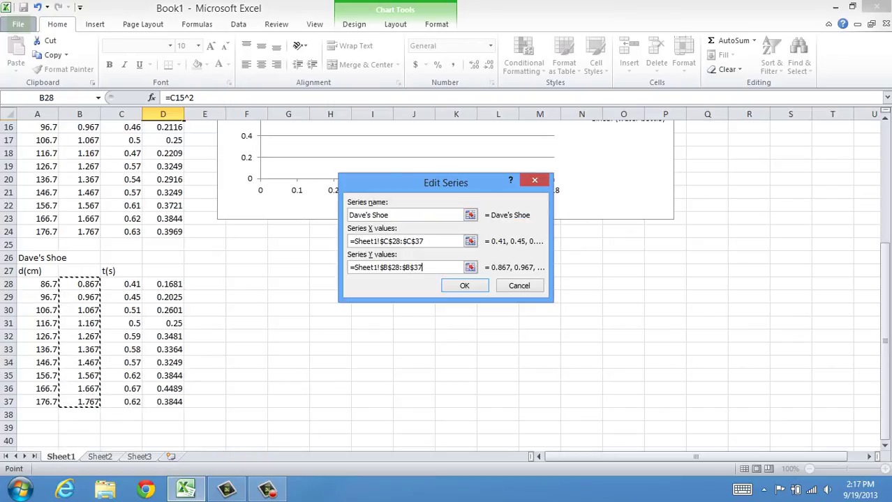
{"action": "key", "text": "Return"}
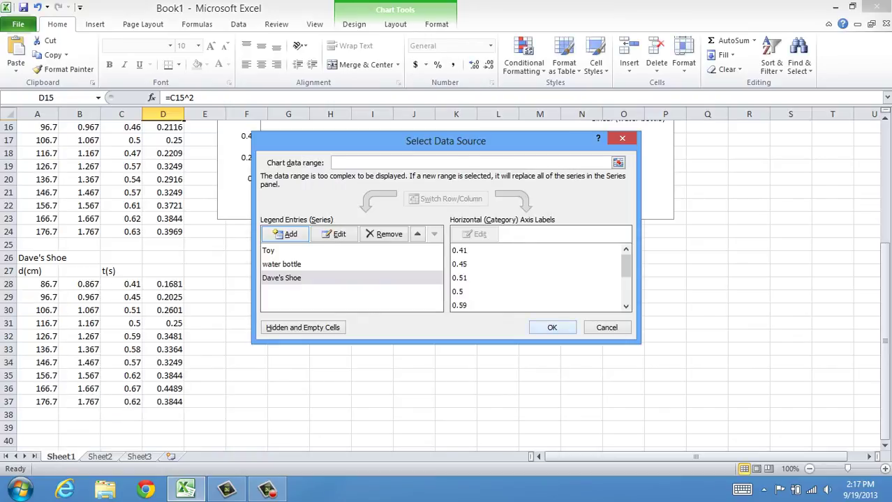
{"action": "key", "text": "Return"}
{"action": "scroll", "coordinate": [446, 279], "scroll_direction": "up", "scroll_amount": 3}
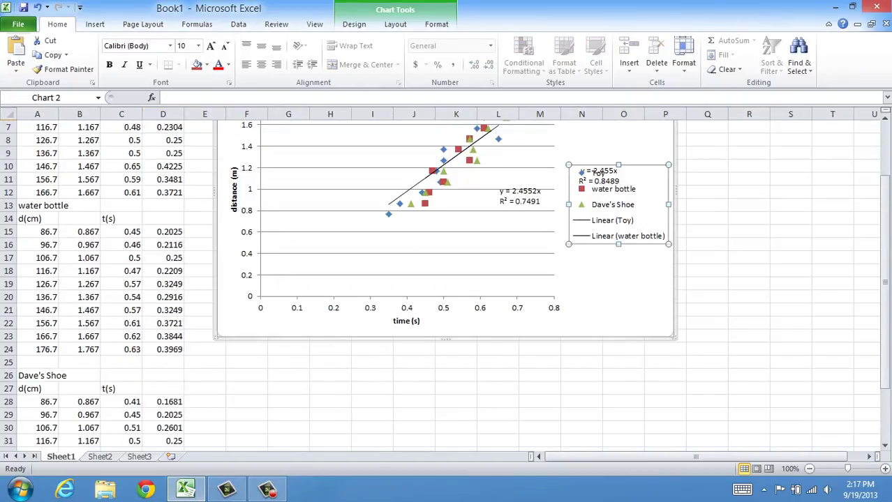
Step: Move the chart legend down clear of the Toy trendline label and place the water bottle trendline label beside its legend entry
{"action": "left_click_drag", "start_coordinate": [618, 204], "coordinate": [619, 220]}
{"action": "left_click_drag", "start_coordinate": [519, 196], "coordinate": [550, 210]}
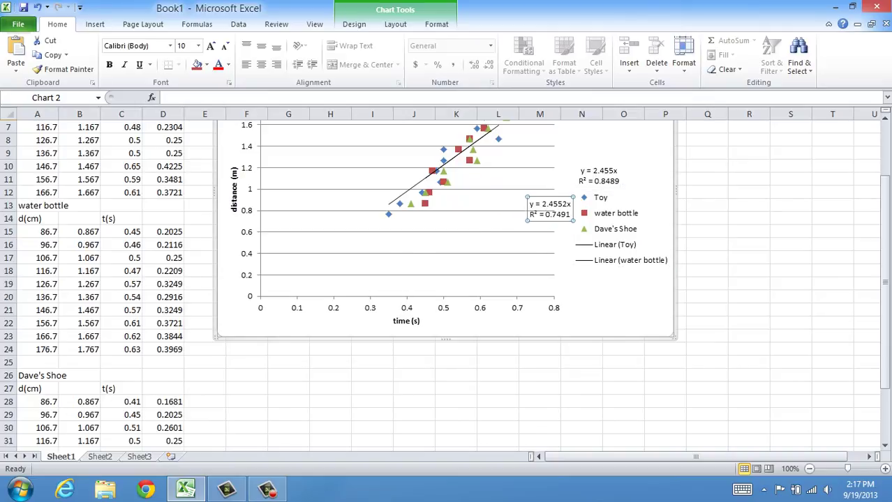
Step: Add a linear trendline to the shoe series with intercept 0.0, showing its equation and R-squared value
{"action": "scroll", "coordinate": [447, 279], "scroll_direction": "up", "scroll_amount": 1}
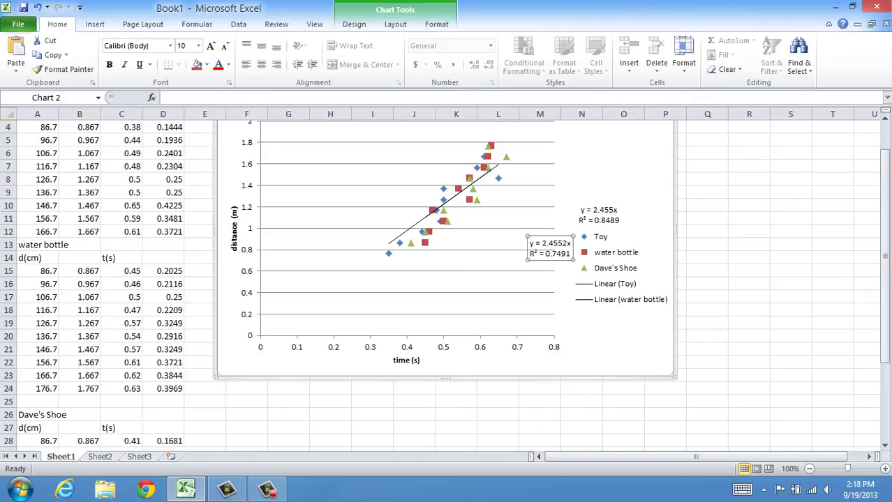
{"action": "right_click", "coordinate": [475, 200]}
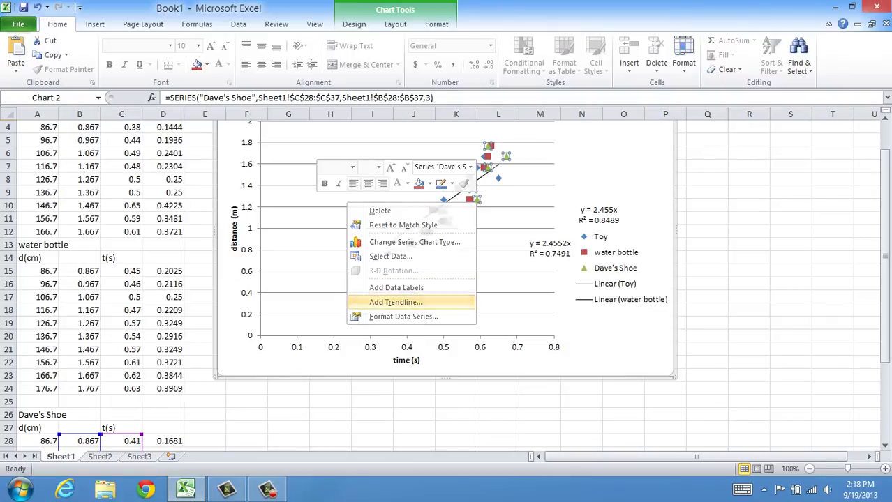
{"action": "left_click", "coordinate": [395, 303]}
{"action": "left_click", "coordinate": [382, 363]}
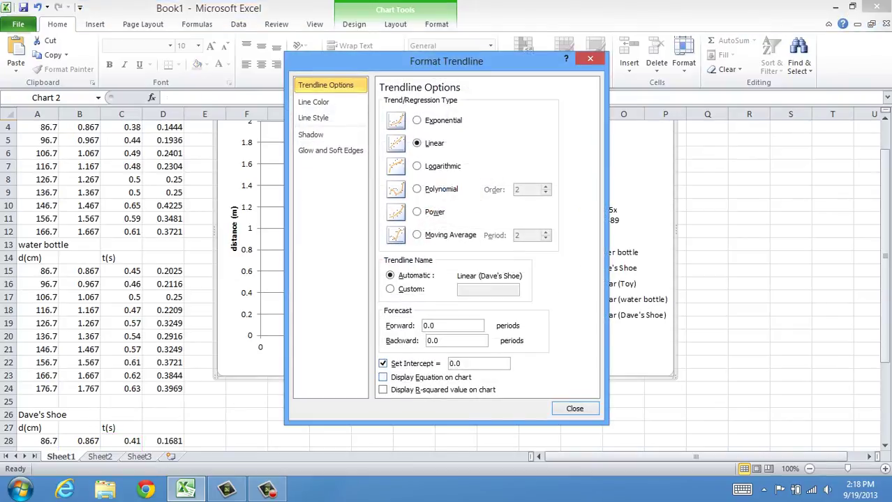
{"action": "left_click", "coordinate": [382, 378]}
{"action": "left_click", "coordinate": [383, 390]}
{"action": "left_click", "coordinate": [574, 408]}
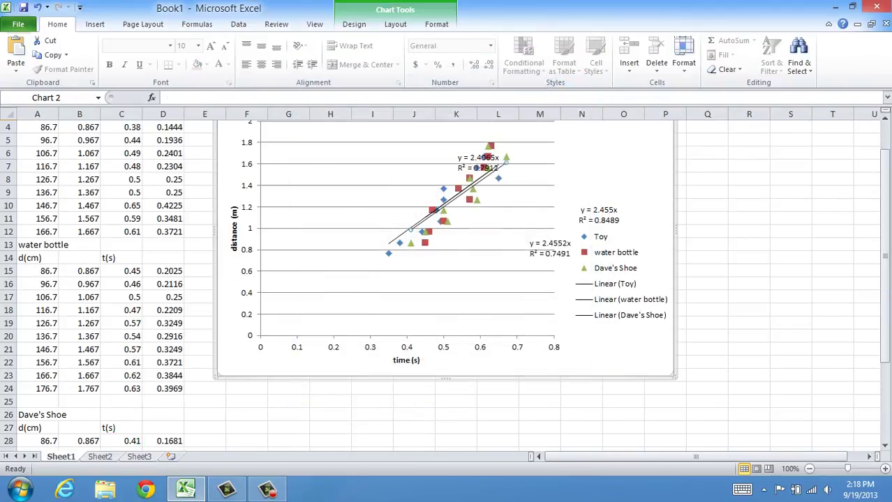
Step: Move the shoe trendline label off the plotted points to just below the water bottle label, beside the shoe legend entry
{"action": "left_click_drag", "start_coordinate": [474, 165], "coordinate": [522, 281]}
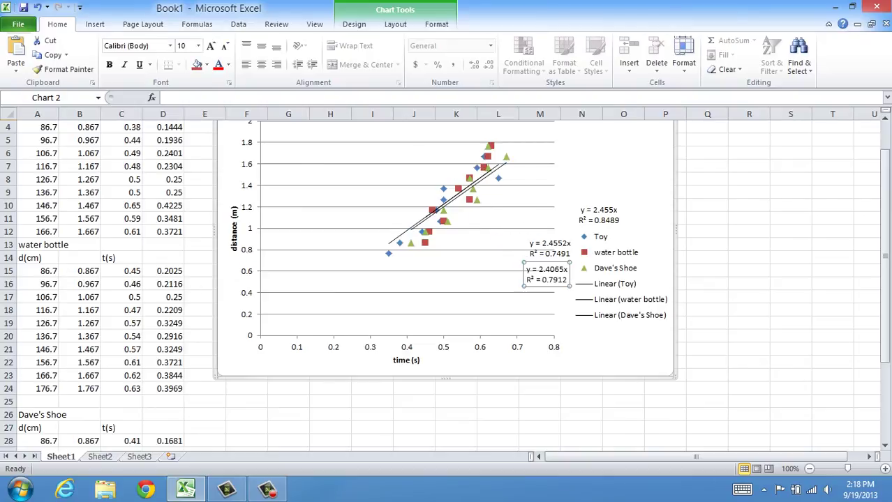
{"action": "left_click", "coordinate": [543, 280]}
{"action": "left_click", "coordinate": [599, 349]}
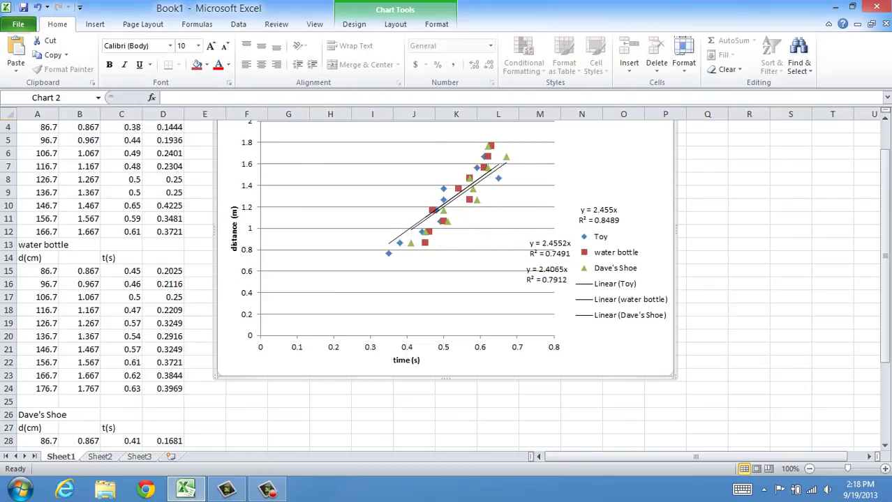